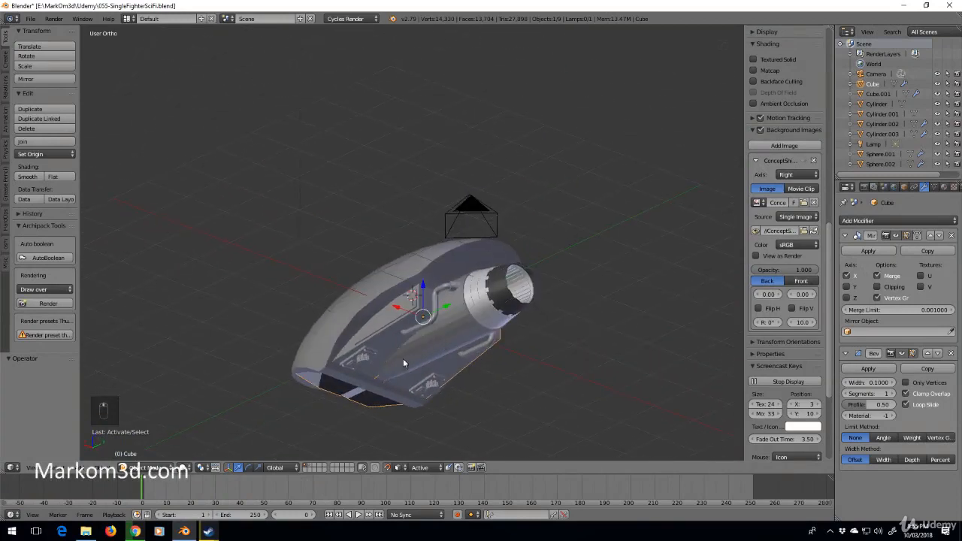
# Step: Select all the geometry of the long engine cylinder under the ship's hull
pyautogui.keyDown('shift'); pyautogui.moveTo(396, 374); pyautogui.dragTo(425, 315, button='middle'); pyautogui.keyUp('shift')
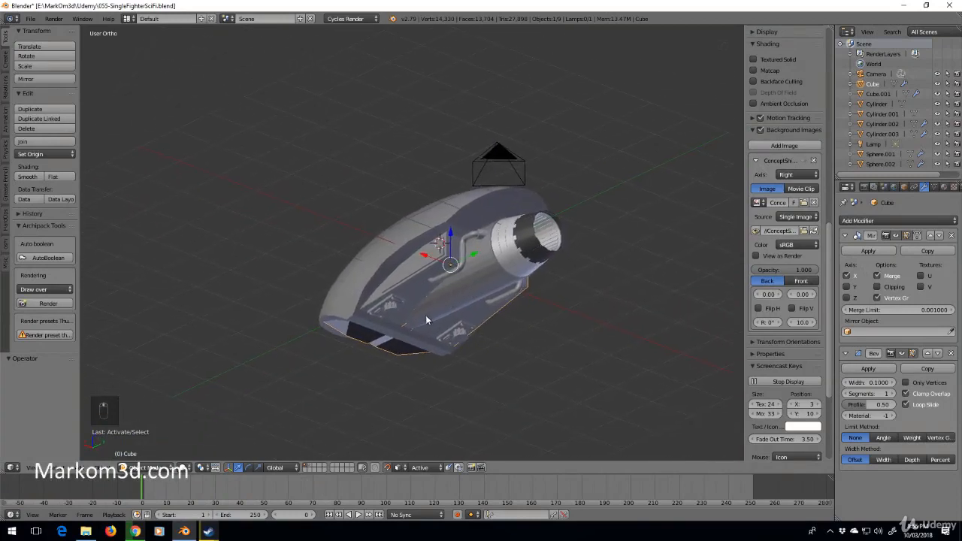
pyautogui.scroll(7, 385, 304)
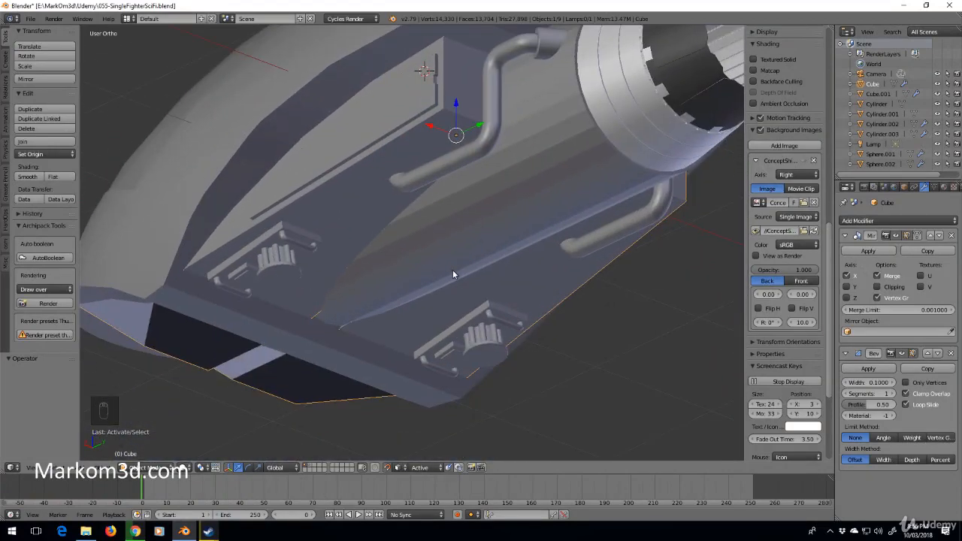
pyautogui.moveTo(433, 178); pyautogui.dragTo(439, 225, button='middle')
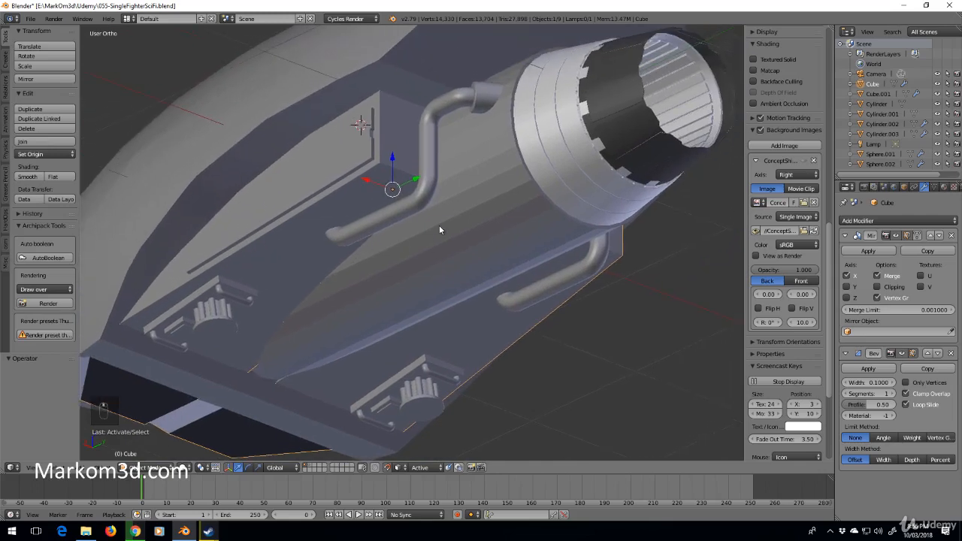
pyautogui.rightClick(452, 218)
pyautogui.press('Tab')
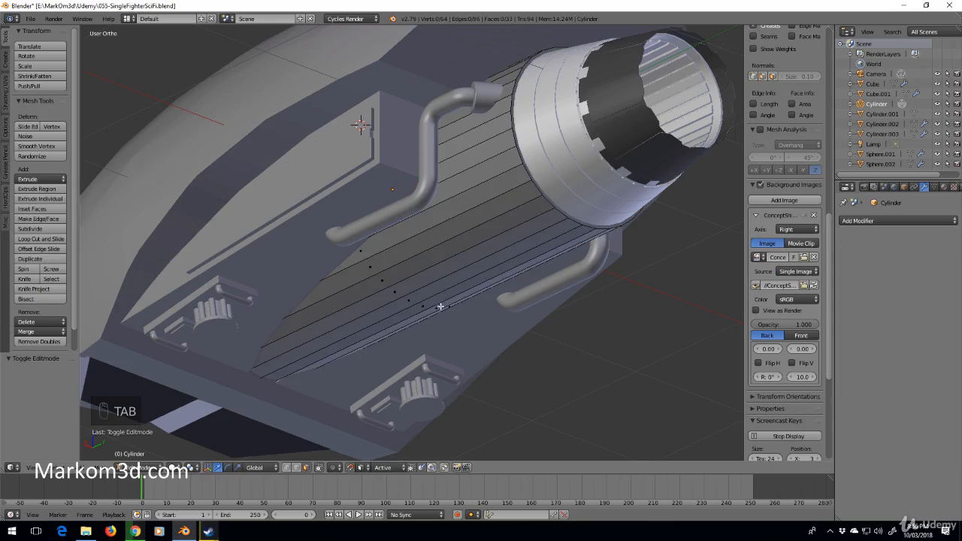
pyautogui.press('a')
pyautogui.press('a')
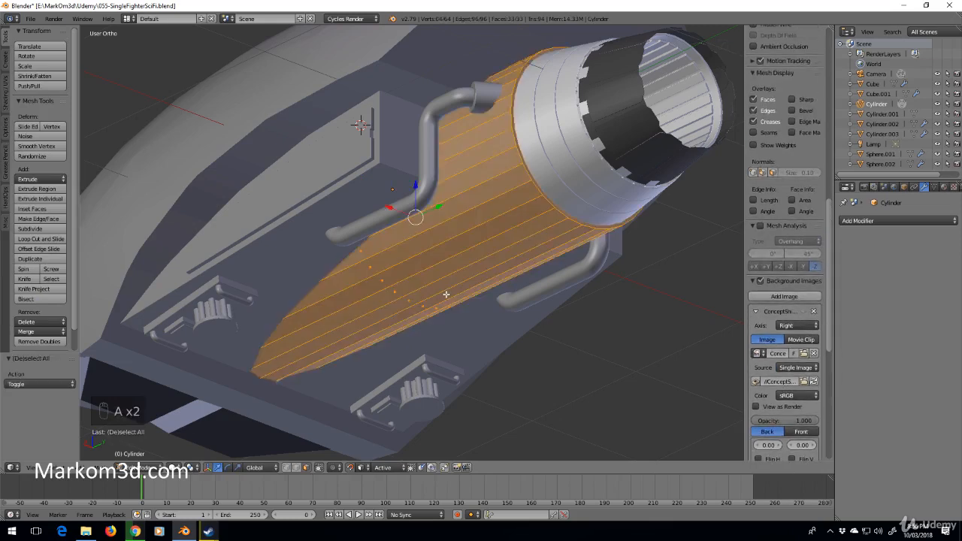
pyautogui.press('Tab')
# Step: Duplicate the engine cylinder as a separate object, leaving the copy in its original position
pyautogui.rightClick(483, 237)
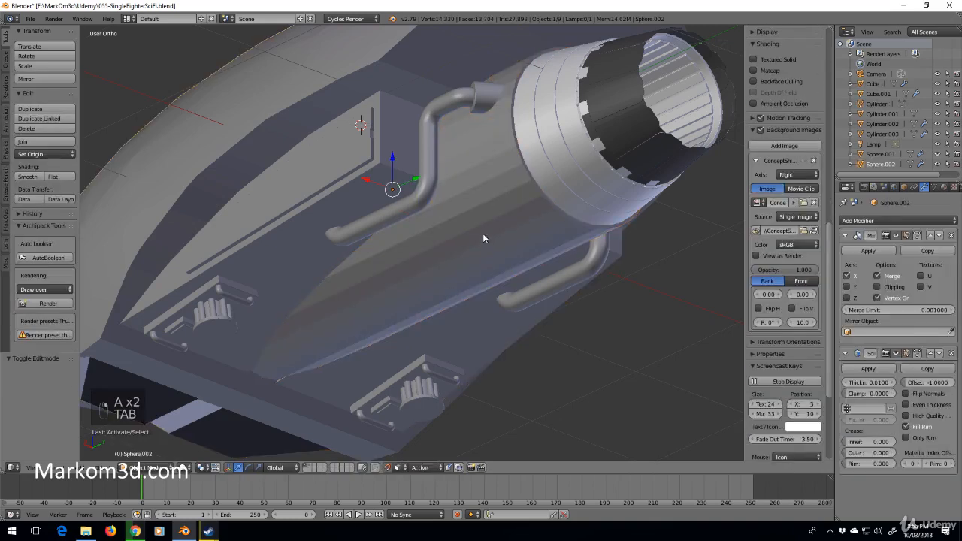
pyautogui.press('Tab')
pyautogui.press('Tab')
pyautogui.rightClick(469, 231)
pyautogui.press('Tab')
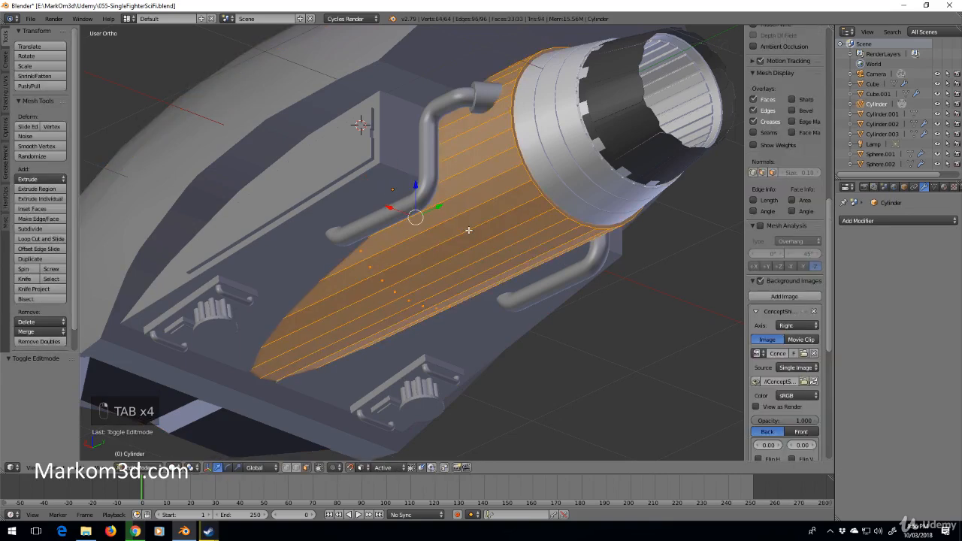
pyautogui.press('Tab')
pyautogui.hotkey('shift', 'd')
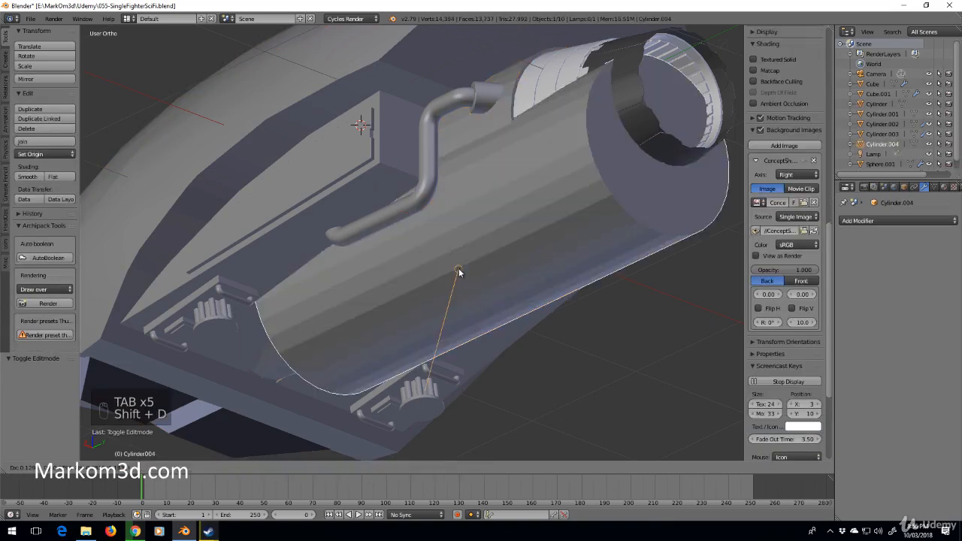
pyautogui.click(454, 300)
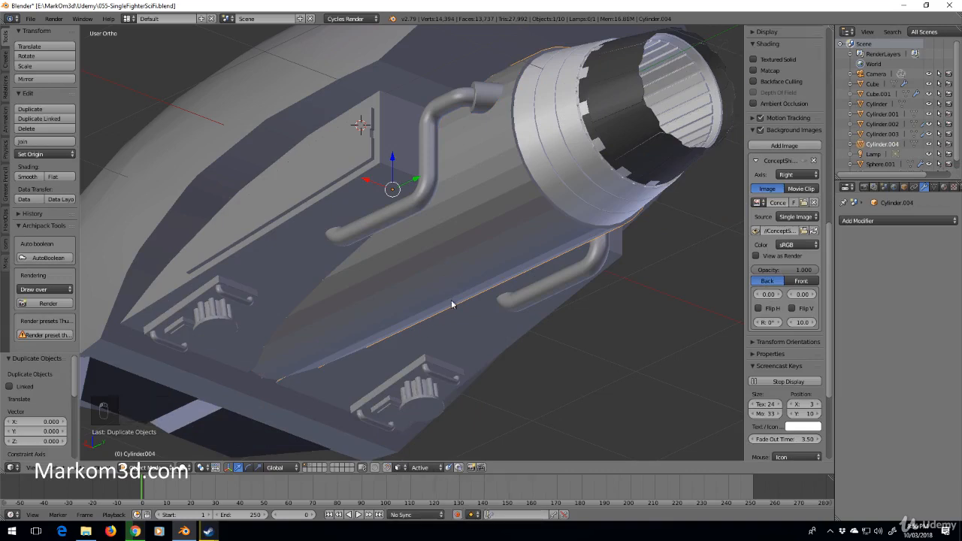
# Step: Flatten the duplicated cylinder's mesh along Y into a thin band, scaling it by 0.072 and then by 0.488
pyautogui.press('Tab')
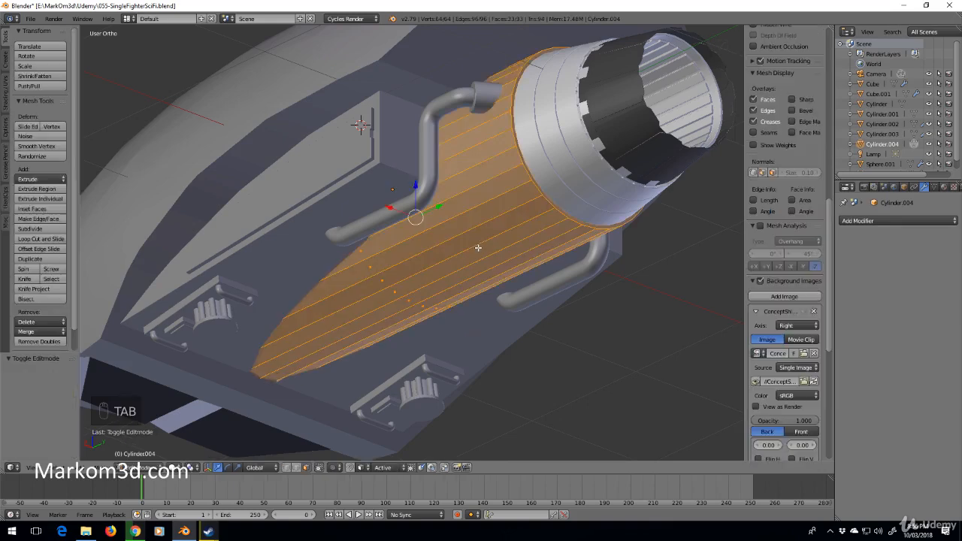
pyautogui.press('s')
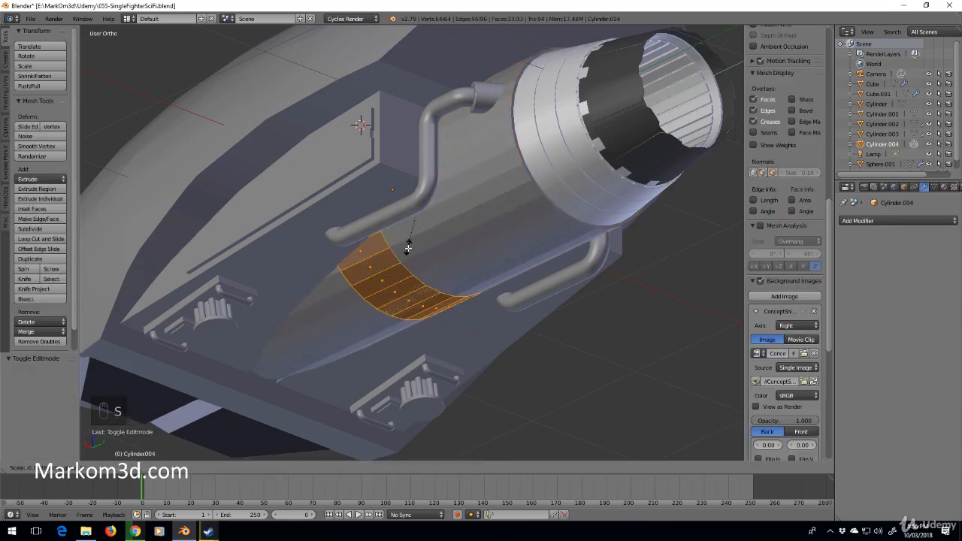
pyautogui.rightClick(708, 298)
pyautogui.press('s')
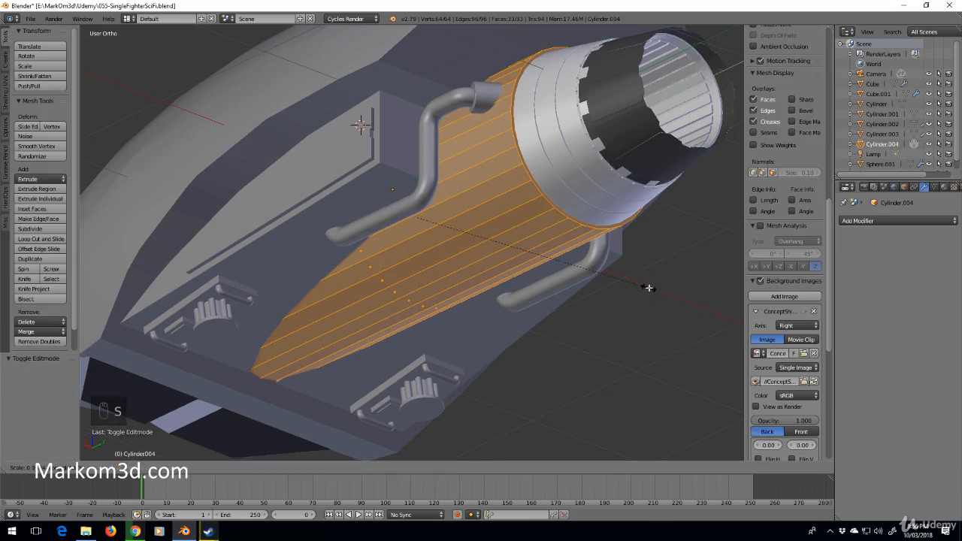
pyautogui.click(418, 235)
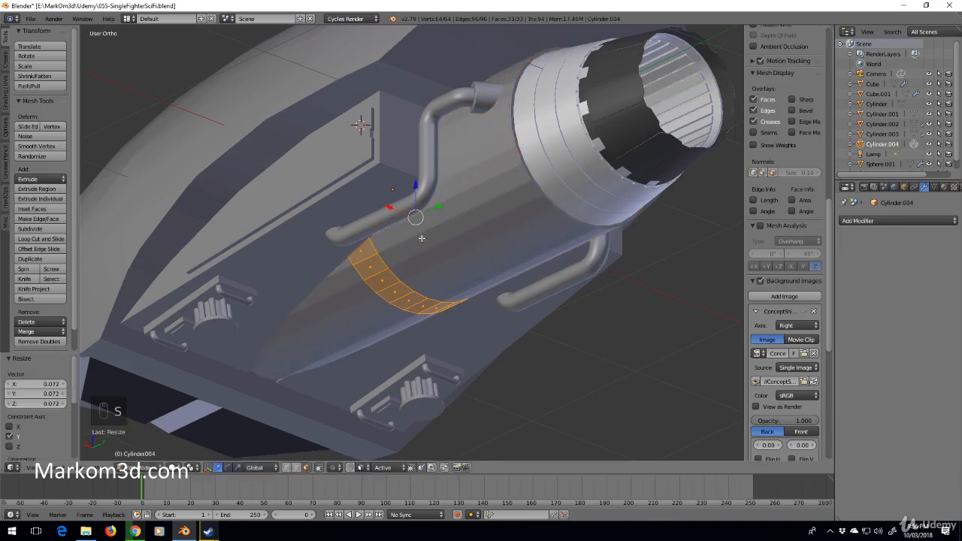
pyautogui.press('s')
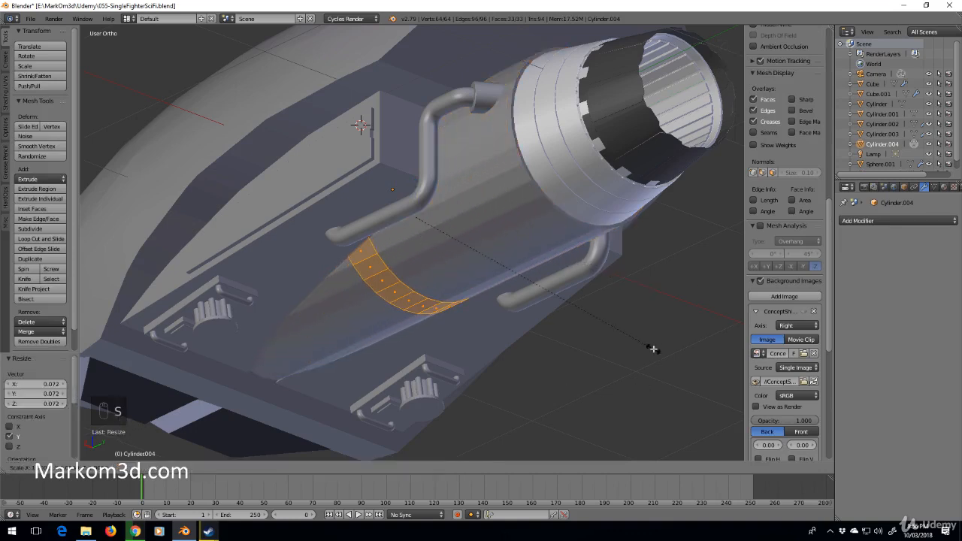
pyautogui.click(536, 281)
# Step: Scale the thin band uniformly by about 0.949 so it sits just inside the engine cylinder
pyautogui.moveTo(537, 281); pyautogui.dragTo(548, 347, button='middle')
pyautogui.scroll(1, 531, 333)
pyautogui.press('s')
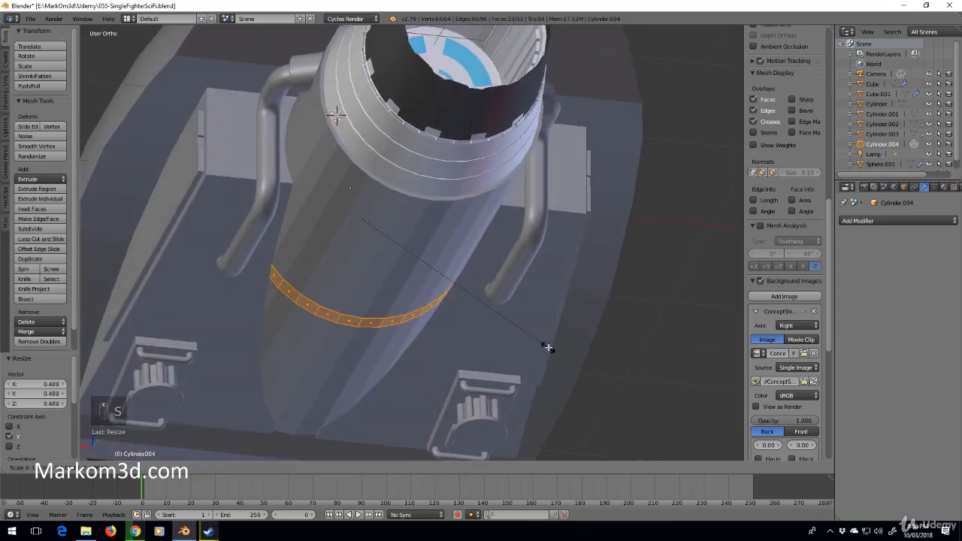
pyautogui.click(537, 343)
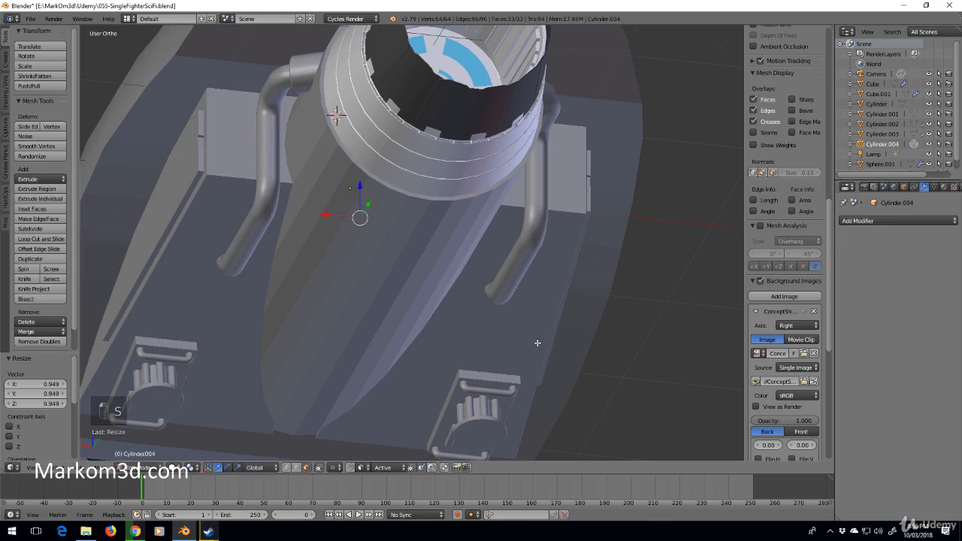
# Step: Extrude the thin band in place and scale the extruded geometry by about 1.183 along X and Z only
pyautogui.press('e')
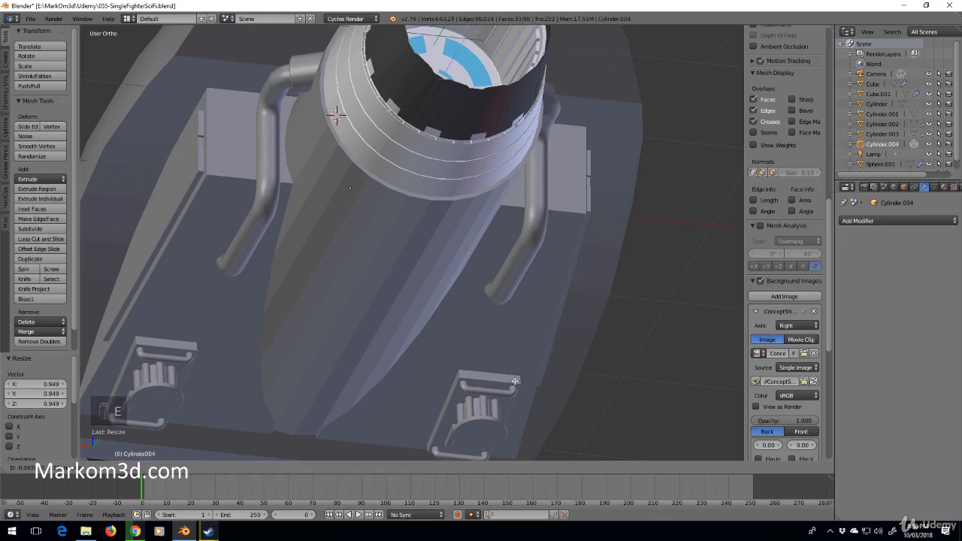
pyautogui.rightClick(506, 346)
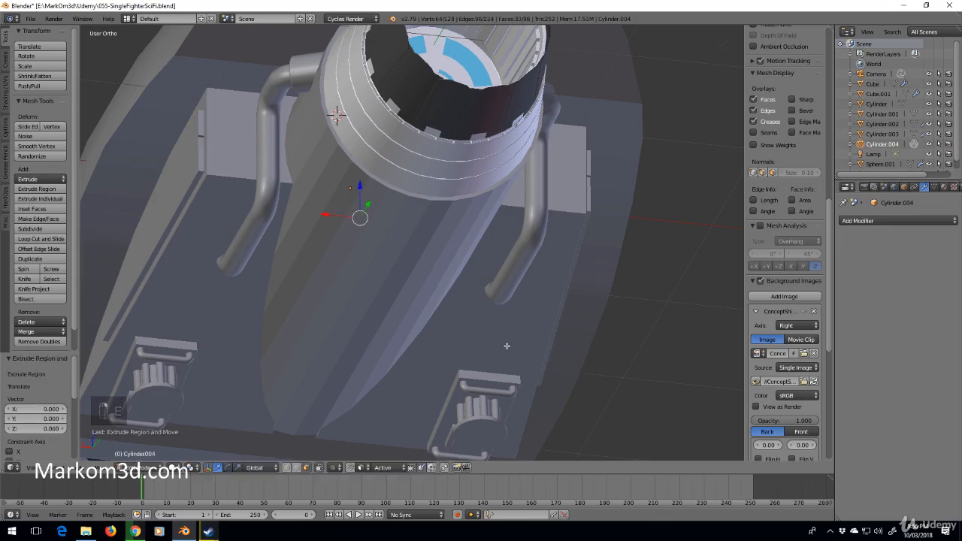
pyautogui.press('s')
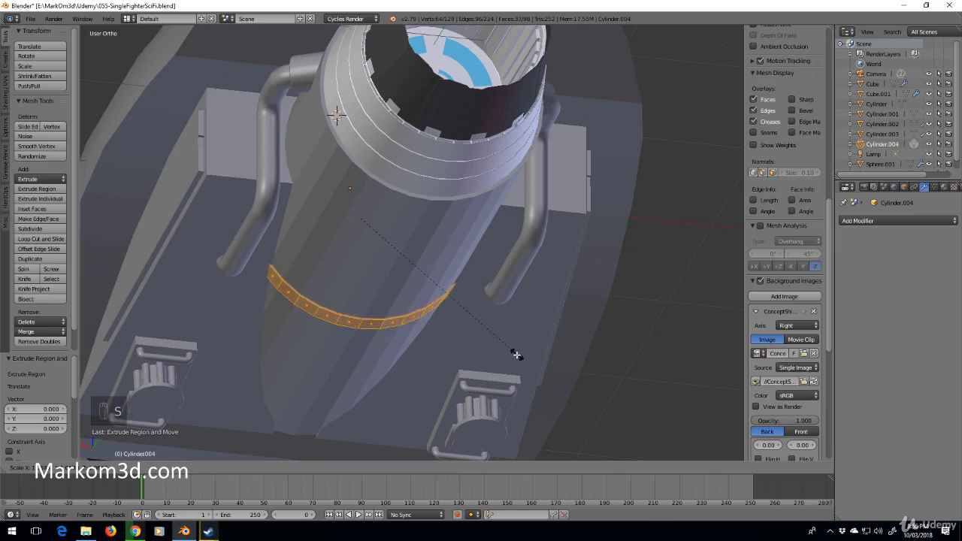
pyautogui.middleClick(523, 362)
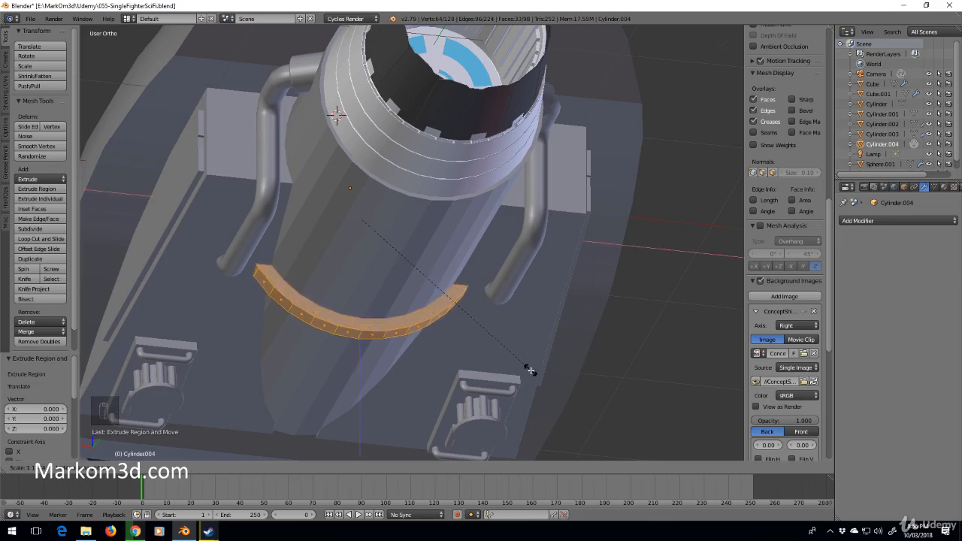
pyautogui.click(531, 372)
# Step: Delete the two large circular cap faces of the extruded band
pyautogui.moveTo(532, 372); pyautogui.dragTo(449, 339, button='middle')
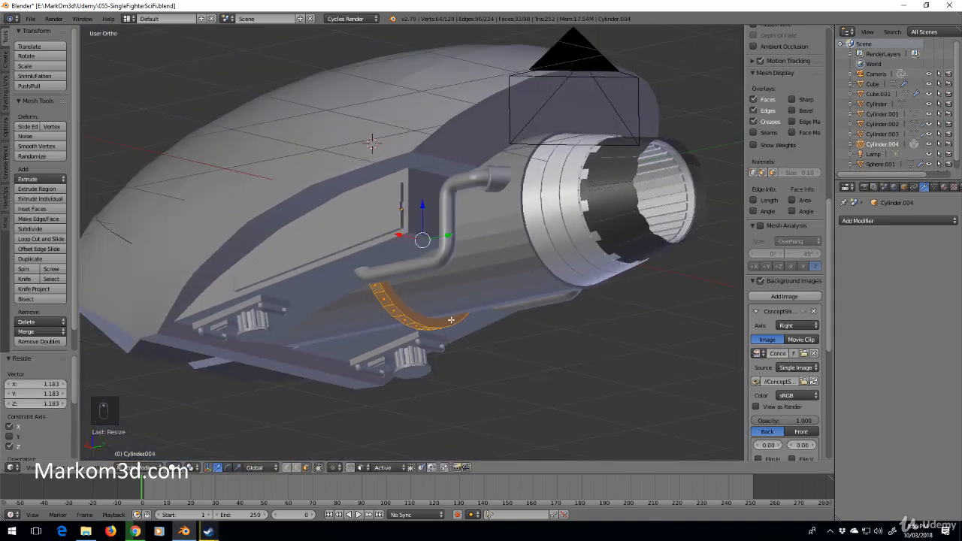
pyautogui.press('KP_3')
pyautogui.press('z')
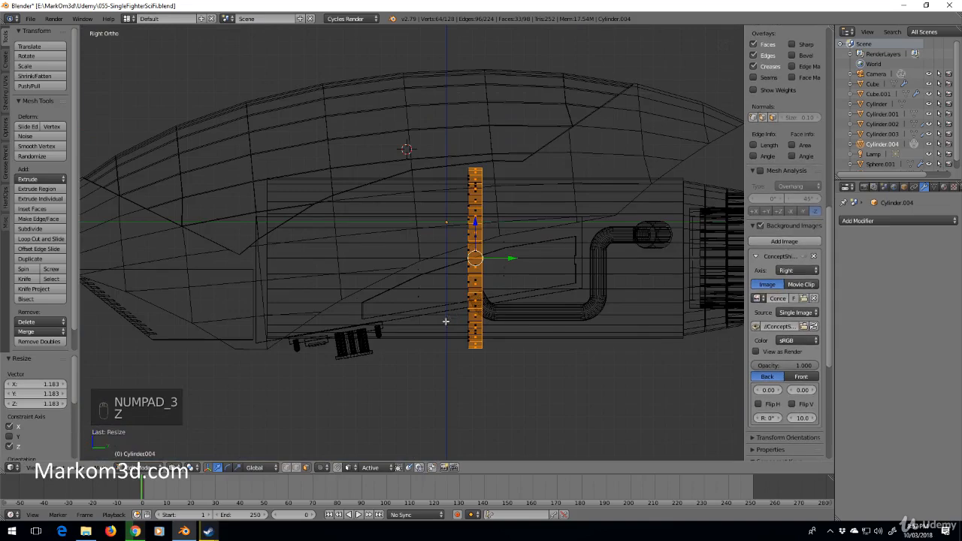
pyautogui.moveTo(446, 323)
pyautogui.keyDown('shift'); pyautogui.mouseDown(button='middle')
pyautogui.moveTo(382, 348)
pyautogui.moveTo(526, 350)
pyautogui.mouseUp(button='middle'); pyautogui.keyUp('shift')
pyautogui.press('z')
pyautogui.press('z')
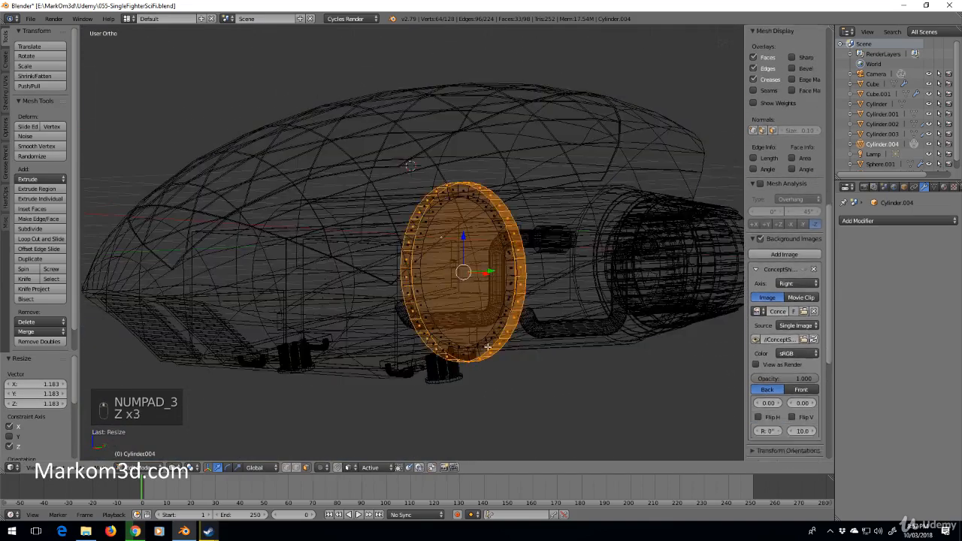
pyautogui.scroll(2, 489, 276)
pyautogui.rightClick(496, 284)
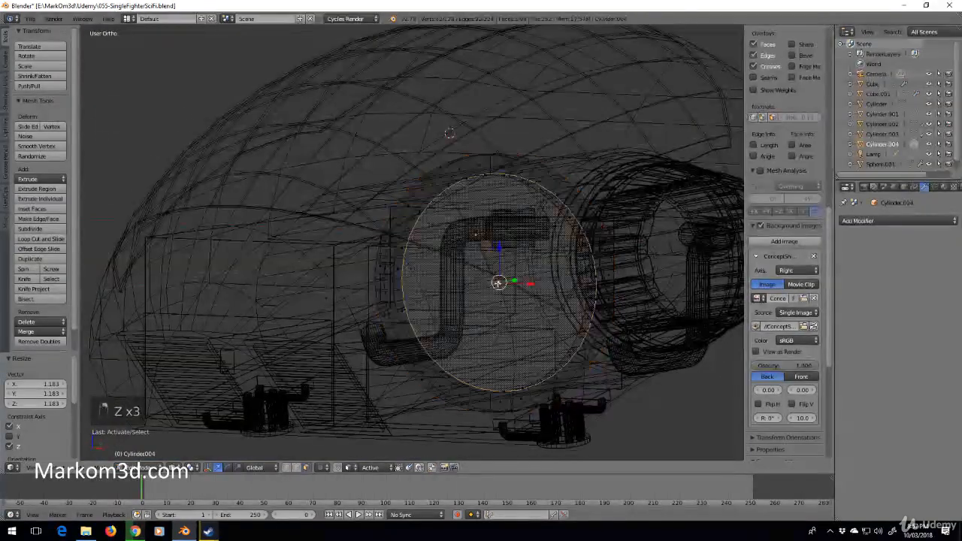
pyautogui.press('Delete')
pyautogui.click(502, 281)
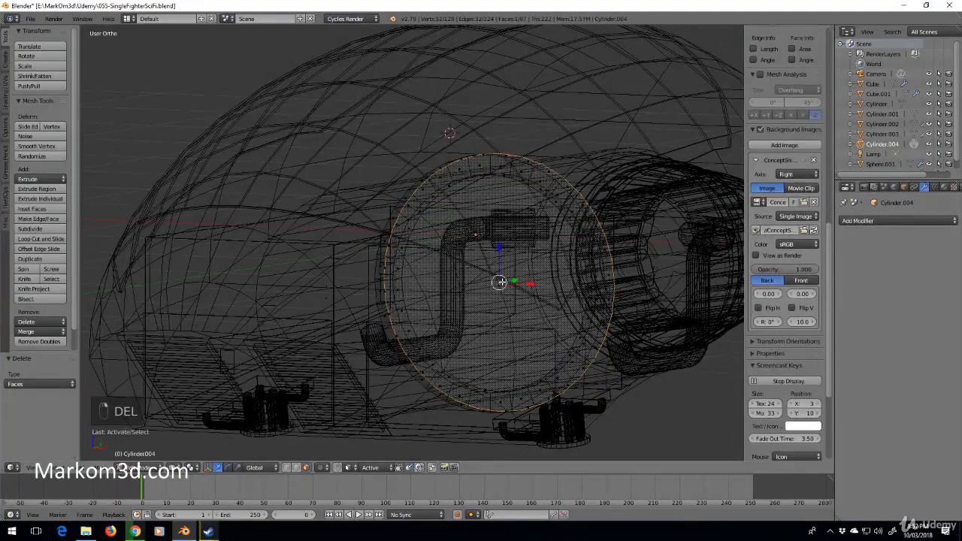
pyautogui.press('Delete')
pyautogui.click(504, 281)
# Step: Examine the opened ring around the engine cylinder from several angles in wireframe and solid display
pyautogui.moveTo(505, 282); pyautogui.dragTo(421, 294, button='middle')
pyautogui.press('z')
pyautogui.press('z')
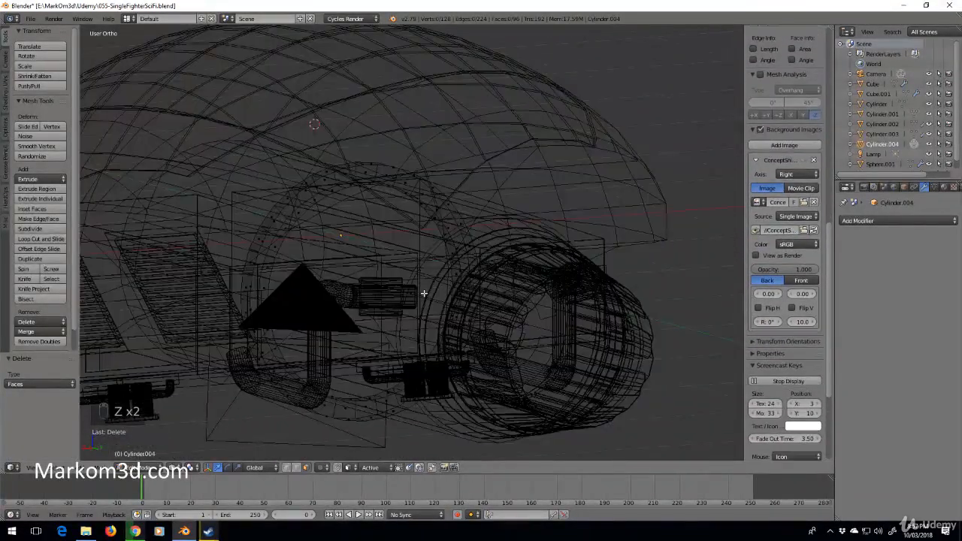
pyautogui.press('KP_3')
pyautogui.press('KP_1')
pyautogui.press('z')
pyautogui.scroll(-3, 541, 332)
pyautogui.moveTo(541, 332)
pyautogui.mouseDown(button='middle')
pyautogui.moveTo(432, 288)
pyautogui.moveTo(447, 322)
pyautogui.moveTo(601, 331)
pyautogui.moveTo(412, 350)
pyautogui.moveTo(387, 311)
pyautogui.mouseUp(button='middle')
pyautogui.press('z')
pyautogui.press('z')
pyautogui.press('z')
pyautogui.press('Tab')
pyautogui.scroll(5, 412, 351)
pyautogui.moveTo(439, 343); pyautogui.dragTo(459, 342, button='middle')
pyautogui.press('z')
pyautogui.scroll(4, 440, 352)
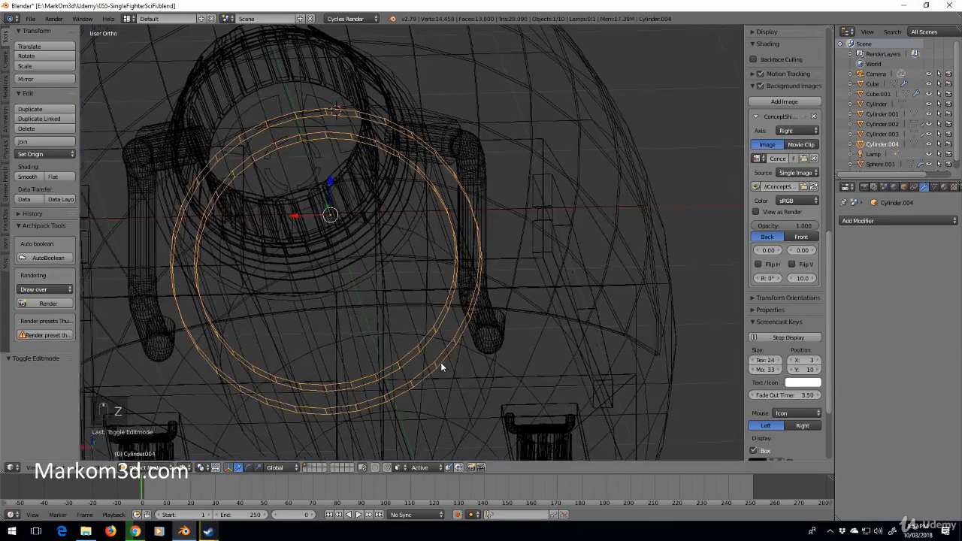
pyautogui.press('z')
pyautogui.moveTo(428, 351); pyautogui.dragTo(382, 443, button='middle')
pyautogui.scroll(-5, 378, 381)
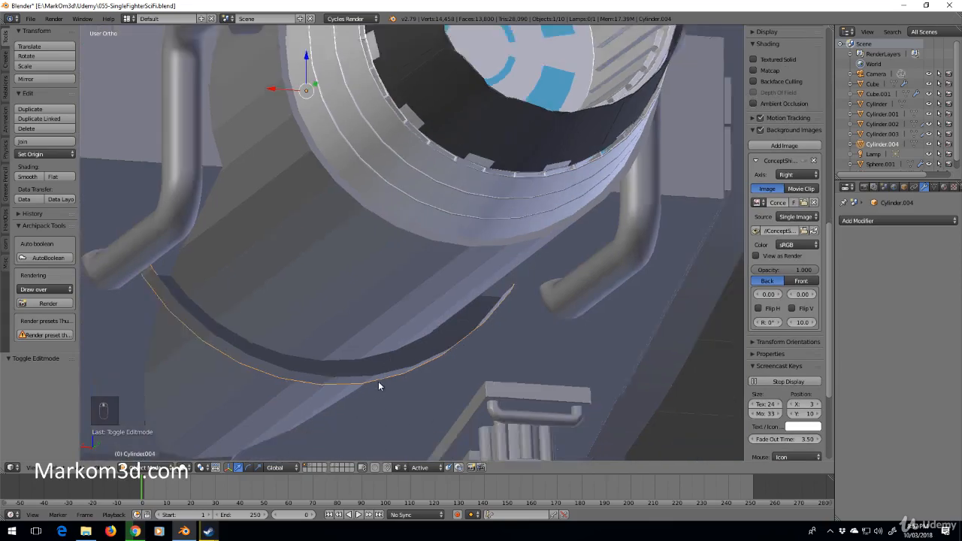
# Step: Undo the cap face deletions and the enlargement of the extruded band
pyautogui.press('Tab')
pyautogui.hotkey('ctrl', 'z')
pyautogui.hotkey('ctrl', 'z')
pyautogui.hotkey('ctrl', 'z')
pyautogui.hotkey('ctrl', 'z')
pyautogui.hotkey('ctrl', 'z')
pyautogui.hotkey('ctrl', 'z')
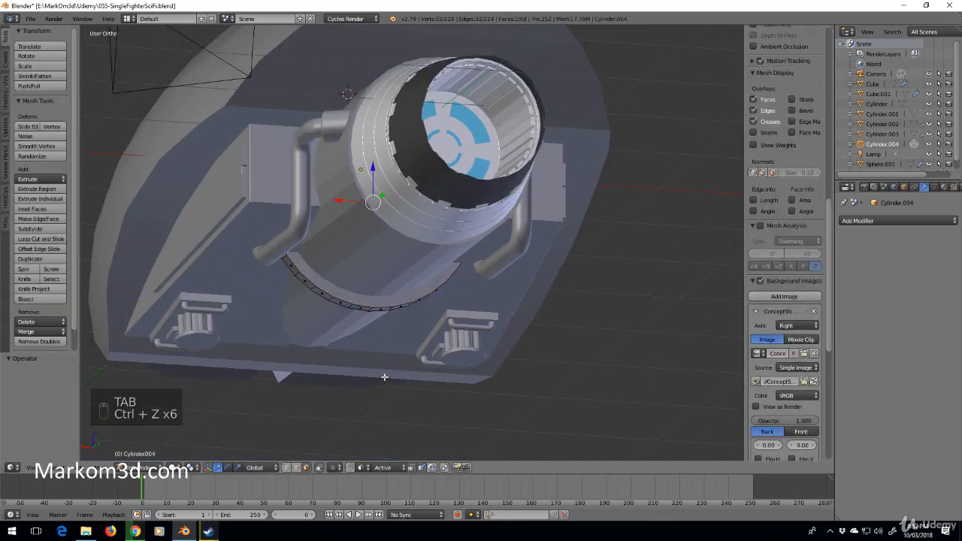
pyautogui.hotkey('ctrl', 'z')
pyautogui.hotkey('ctrl', 'z')
# Step: Delete the thin band's two circular cap faces, then remove the doubled vertices from the whole band
pyautogui.press('z')
pyautogui.moveTo(416, 249); pyautogui.dragTo(379, 232, button='middle')
pyautogui.rightClick(379, 232)
pyautogui.press('Delete')
pyautogui.click(380, 230)
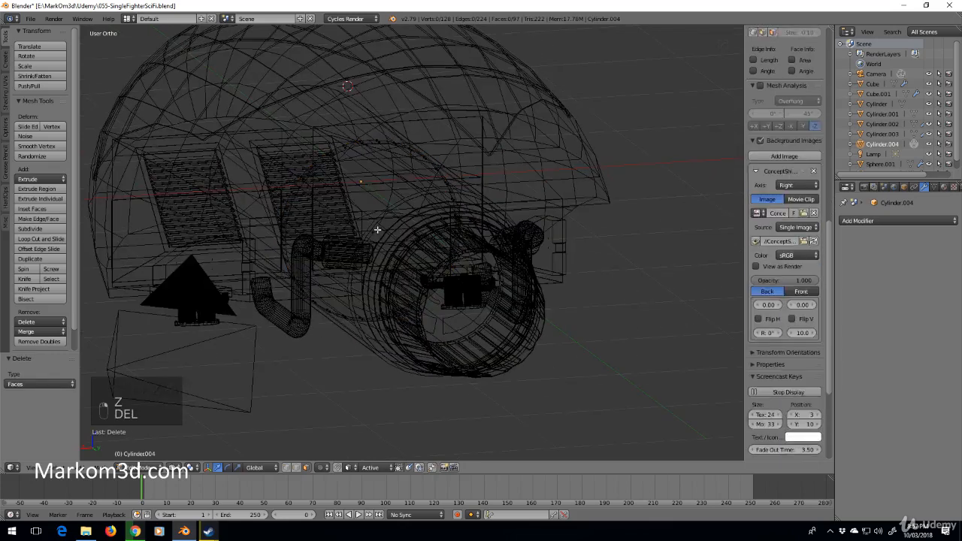
pyautogui.press('Delete')
pyautogui.click(379, 230)
pyautogui.press('a')
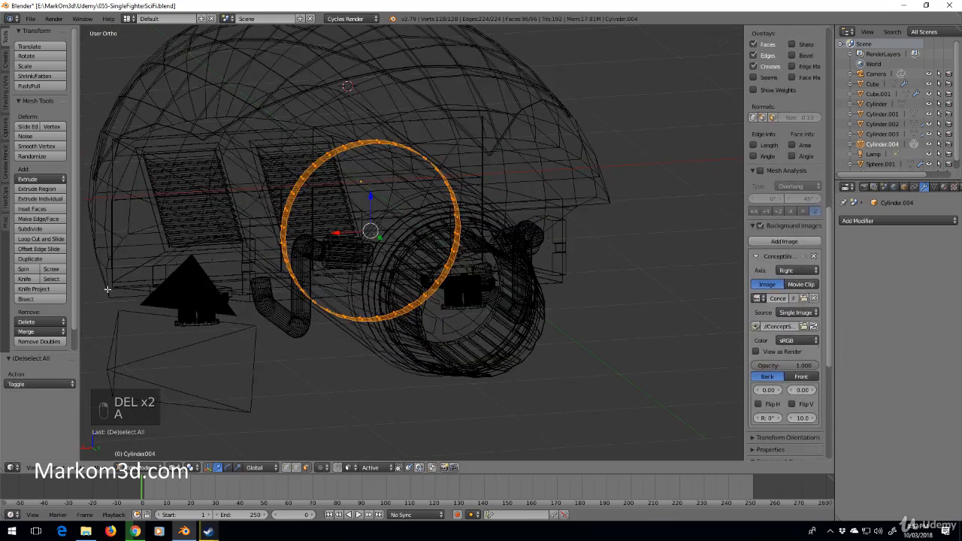
pyautogui.click(53, 342)
# Step: Extrude the whole band in place and scale the new faces by about 1.154 on X and Z to thicken the ring
pyautogui.press('z')
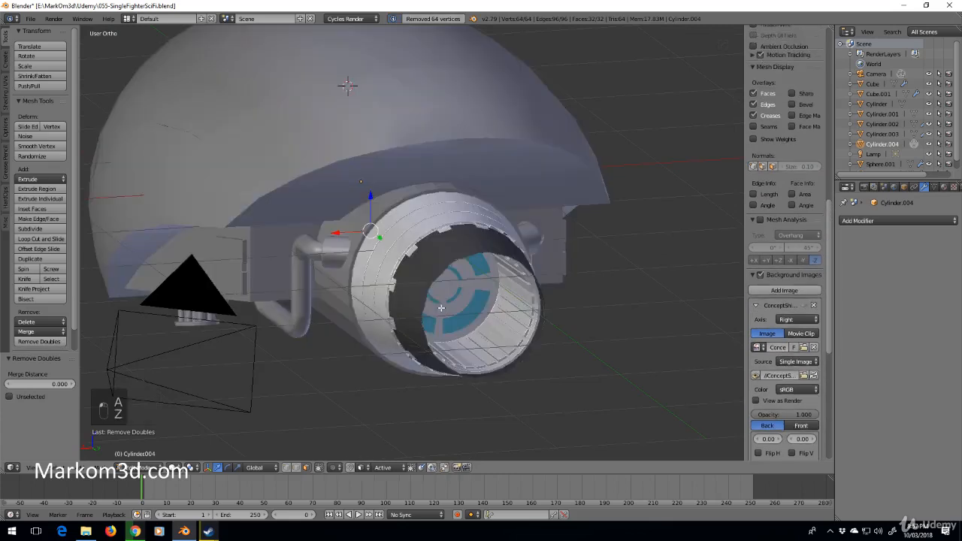
pyautogui.moveTo(431, 287); pyautogui.dragTo(429, 258, button='middle')
pyautogui.press('z')
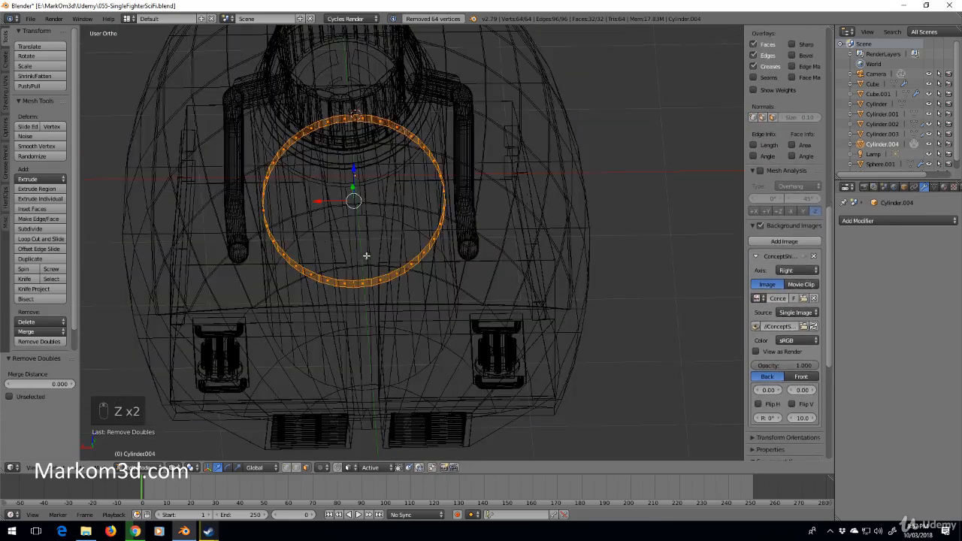
pyautogui.press('z')
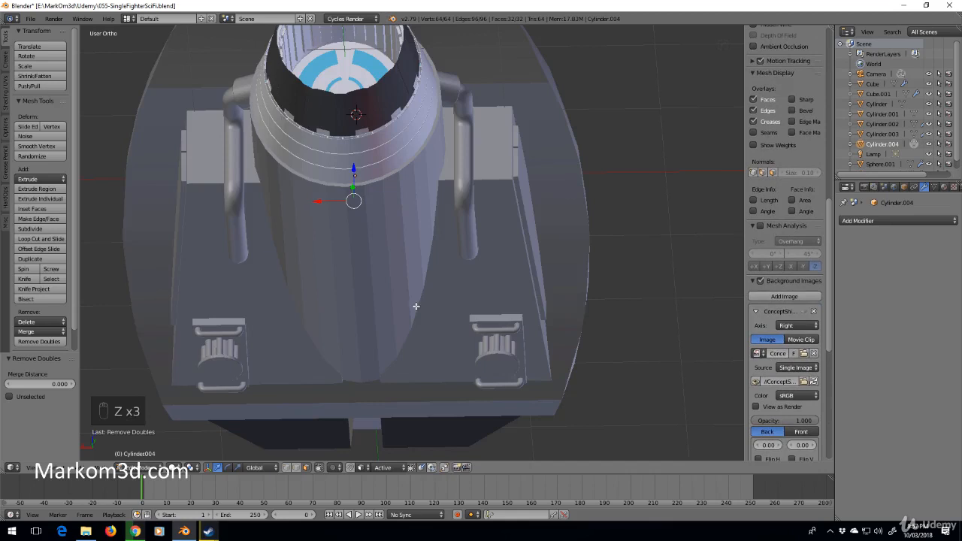
pyautogui.press('e')
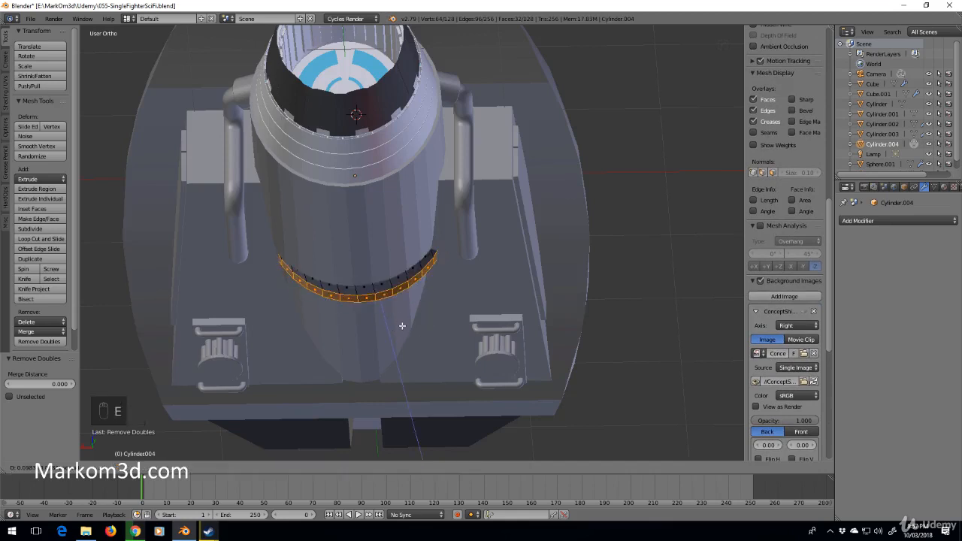
pyautogui.rightClick(404, 318)
pyautogui.press('s')
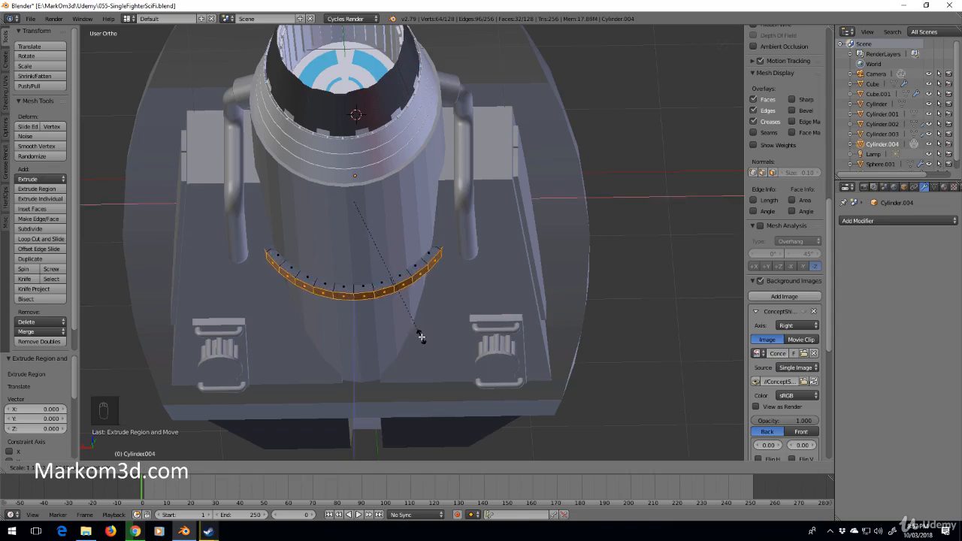
pyautogui.click(421, 336)
pyautogui.moveTo(421, 336)
pyautogui.mouseDown(button='middle')
pyautogui.moveTo(522, 348)
pyautogui.moveTo(477, 338)
pyautogui.moveTo(482, 328)
pyautogui.moveTo(414, 333)
pyautogui.moveTo(423, 325)
pyautogui.mouseUp(button='middle')
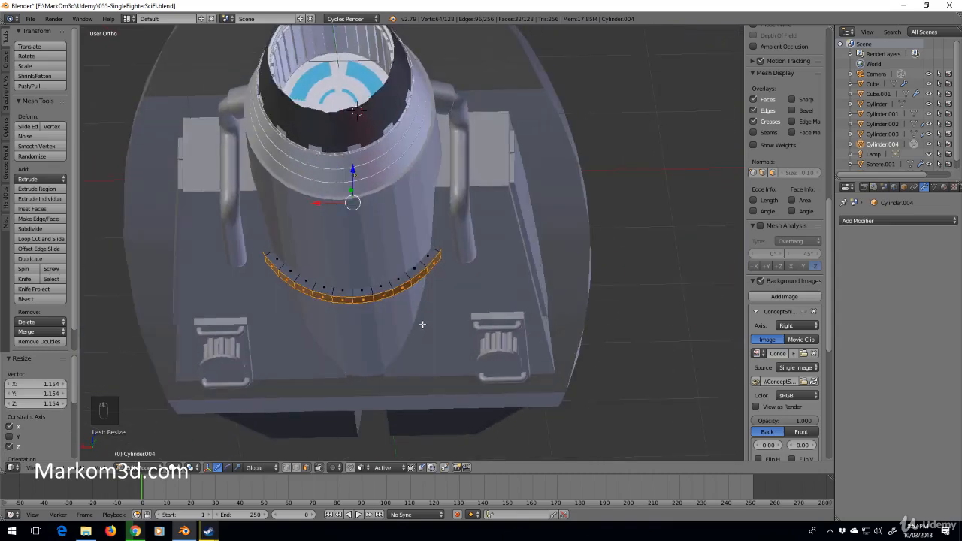
# Step: Recalculate the normals of the entire thickened ring so they are consistent
pyautogui.press('a')
pyautogui.press('a')
pyautogui.press('a')
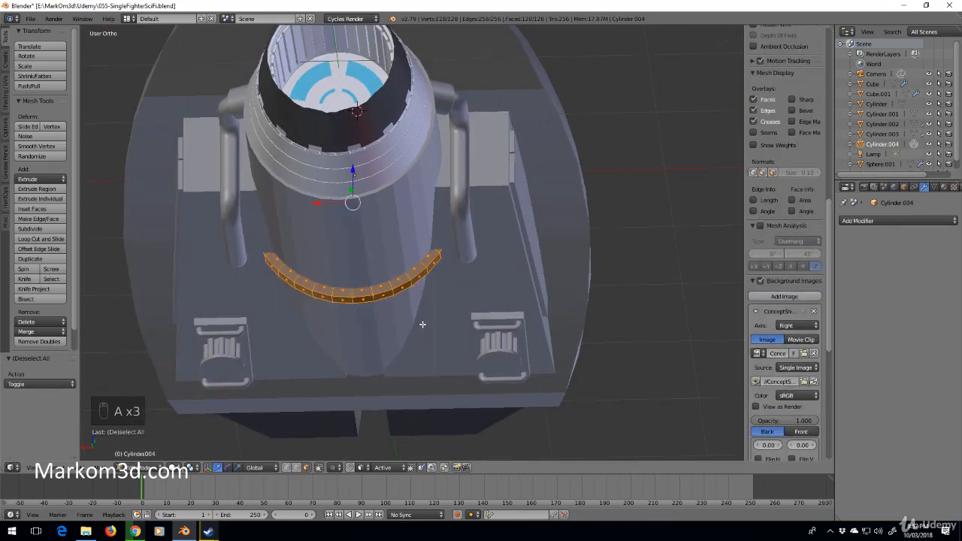
pyautogui.hotkey('ctrl', 'n')
pyautogui.scroll(3, 423, 325)
pyautogui.moveTo(423, 325); pyautogui.dragTo(458, 270, button='middle')
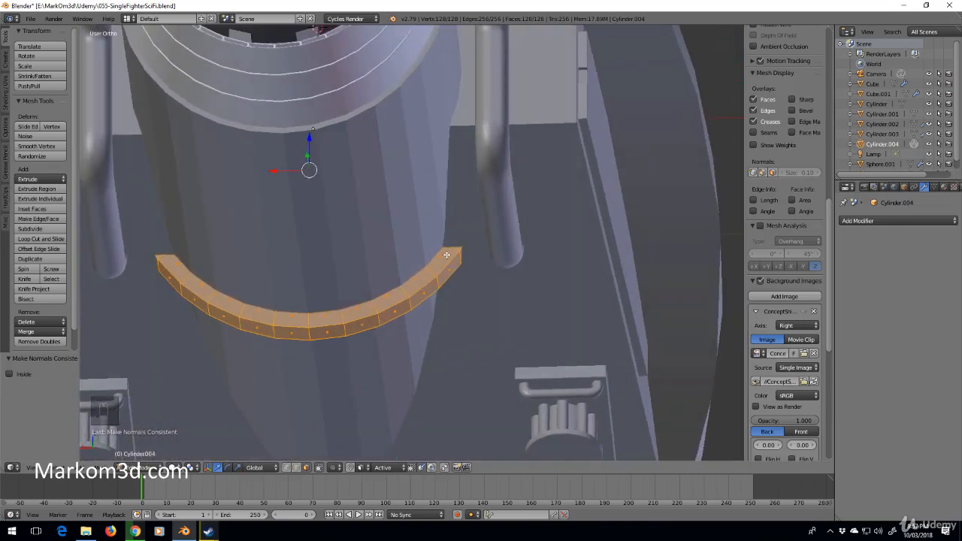
pyautogui.moveTo(485, 276); pyautogui.dragTo(472, 249, button='middle')
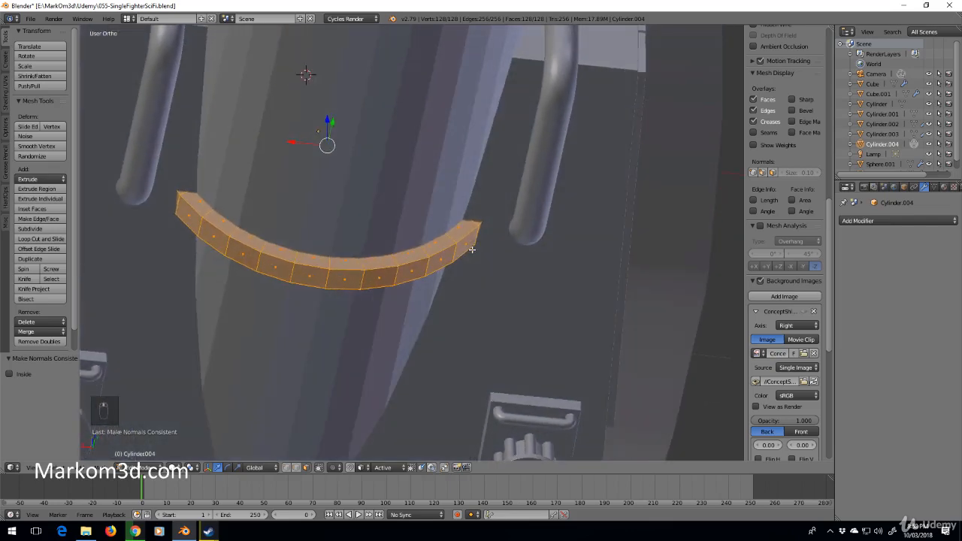
# Step: Examine how the thickened ring sits around the engine cylinder in top and front views, in wireframe and solid display
pyautogui.press('KP_7')
pyautogui.press('z')
pyautogui.press('z')
pyautogui.press('z')
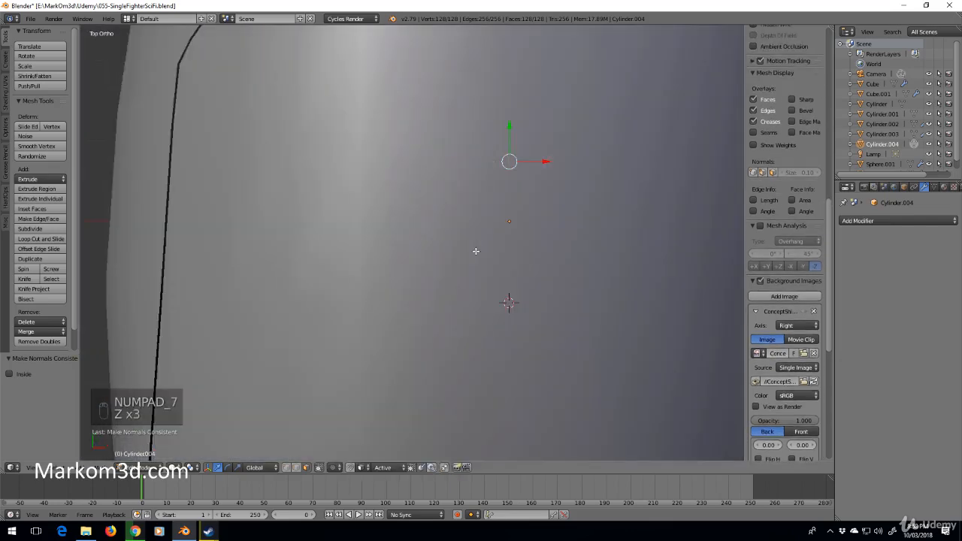
pyautogui.press('KP_1')
pyautogui.press('z')
pyautogui.keyDown('shift'); pyautogui.moveTo(440, 281); pyautogui.dragTo(373, 305, button='middle'); pyautogui.keyUp('shift')
pyautogui.scroll(3, 362, 305)
pyautogui.keyDown('shift'); pyautogui.moveTo(294, 310); pyautogui.dragTo(569, 261, button='middle'); pyautogui.keyUp('shift')
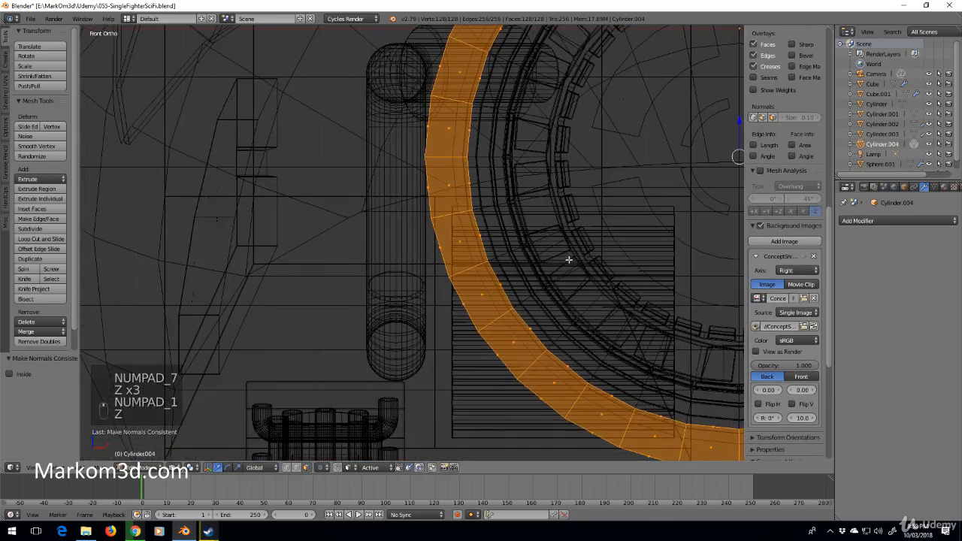
pyautogui.press('z')
pyautogui.moveTo(460, 260); pyautogui.dragTo(537, 220, button='middle')
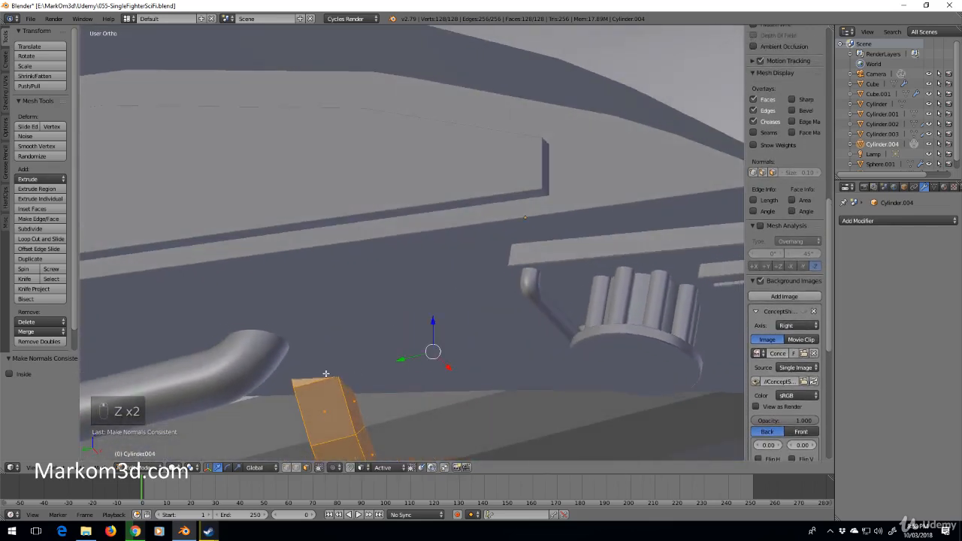
# Step: Try extruding a single face of the ring, and undo that extrusion
pyautogui.rightClick(326, 374)
pyautogui.moveTo(349, 351); pyautogui.dragTo(439, 389, button='middle')
pyautogui.press('e')
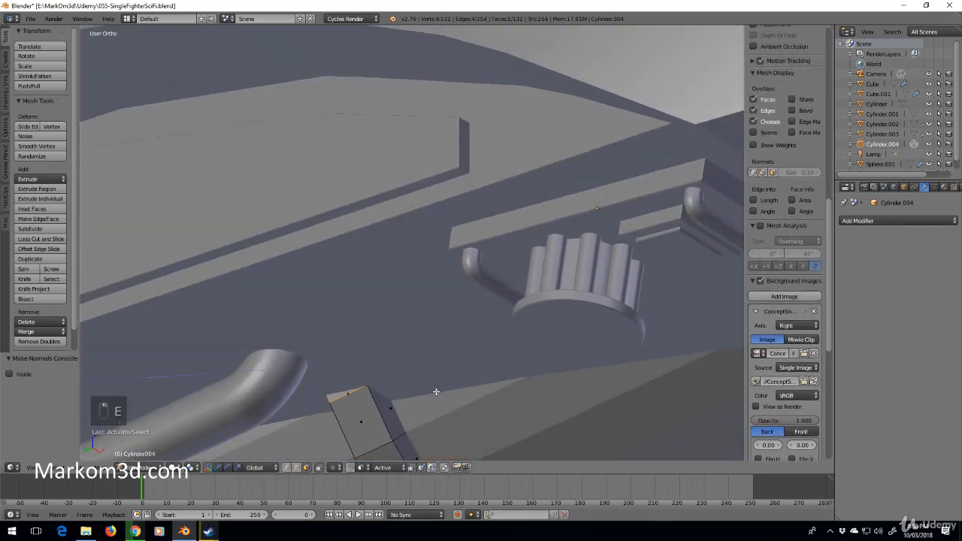
pyautogui.click(400, 395)
pyautogui.moveTo(418, 391); pyautogui.dragTo(378, 394, button='middle')
pyautogui.hotkey('ctrl', 'z')
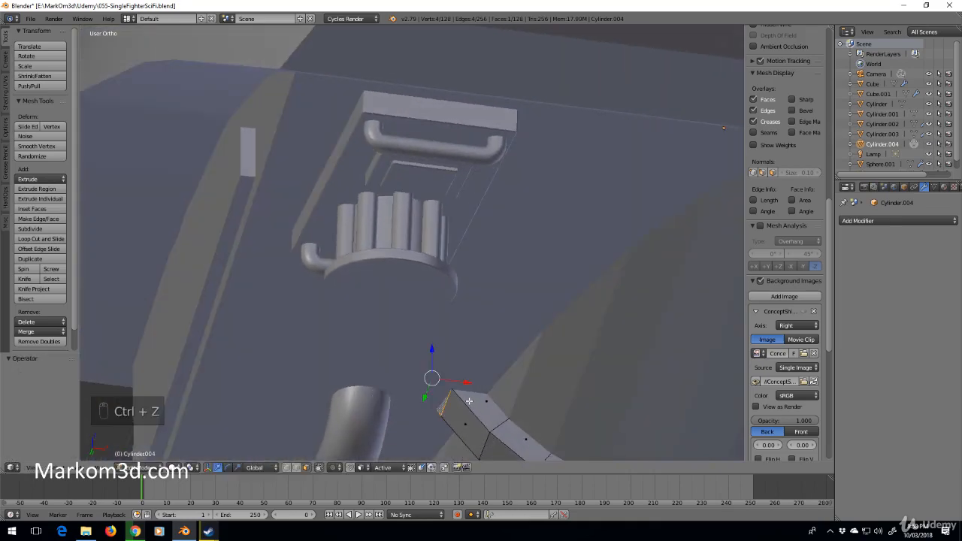
# Step: Select the half of the ring on the negative X side in a wireframe top view and delete its faces
pyautogui.press('KP_3')
pyautogui.press('z')
pyautogui.scroll(-3, 493, 307)
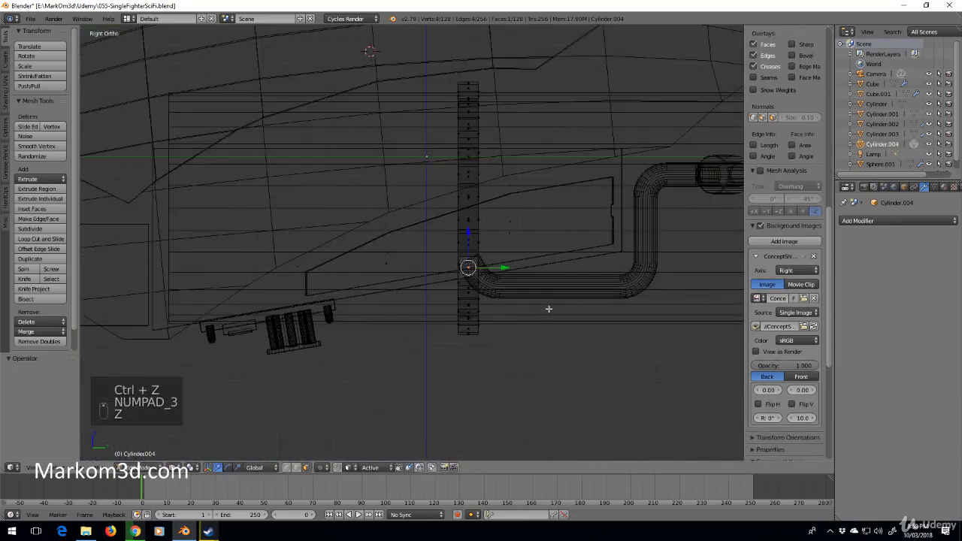
pyautogui.scroll(2, 492, 322)
pyautogui.press('KP_7')
pyautogui.scroll(-4, 492, 322)
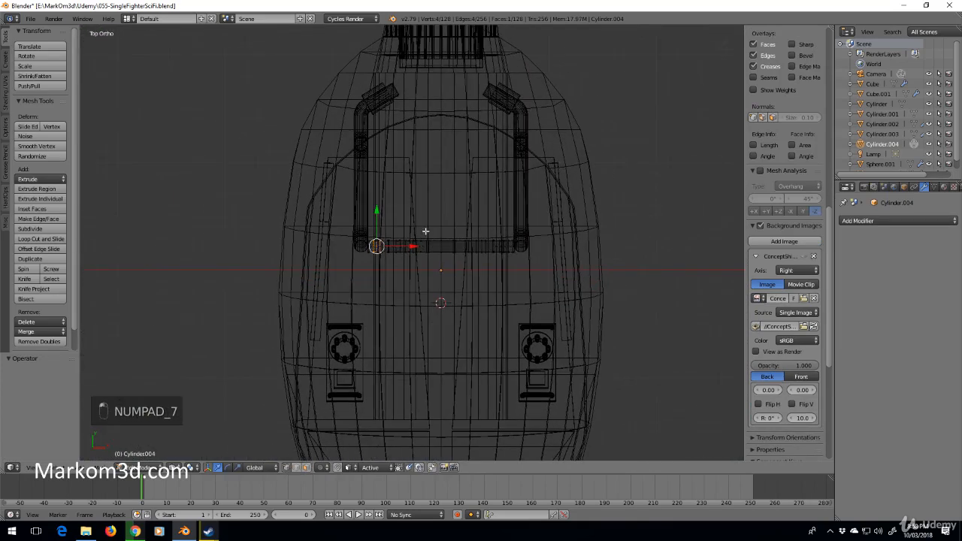
pyautogui.rightClick(455, 252)
pyautogui.press('b')
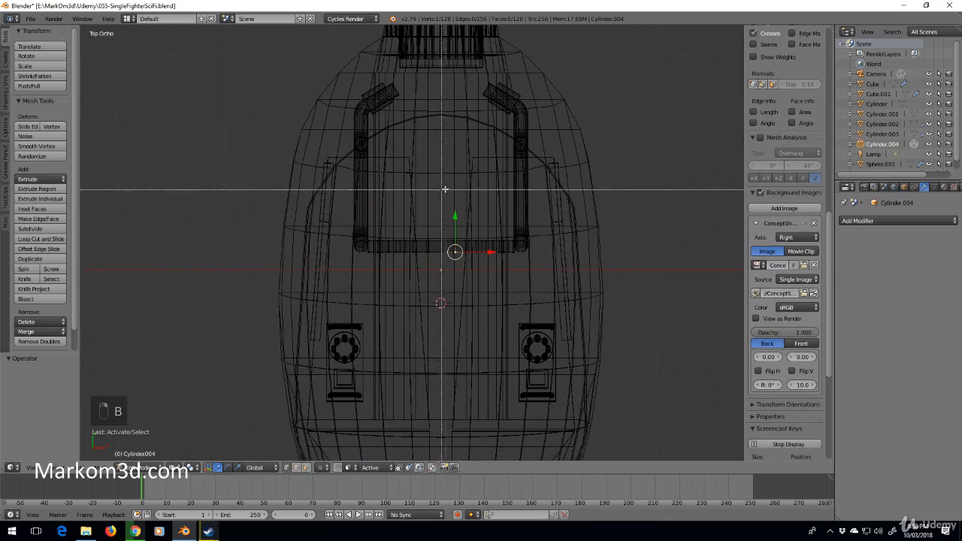
pyautogui.moveTo(447, 188); pyautogui.dragTo(421, 252)
pyautogui.press('b')
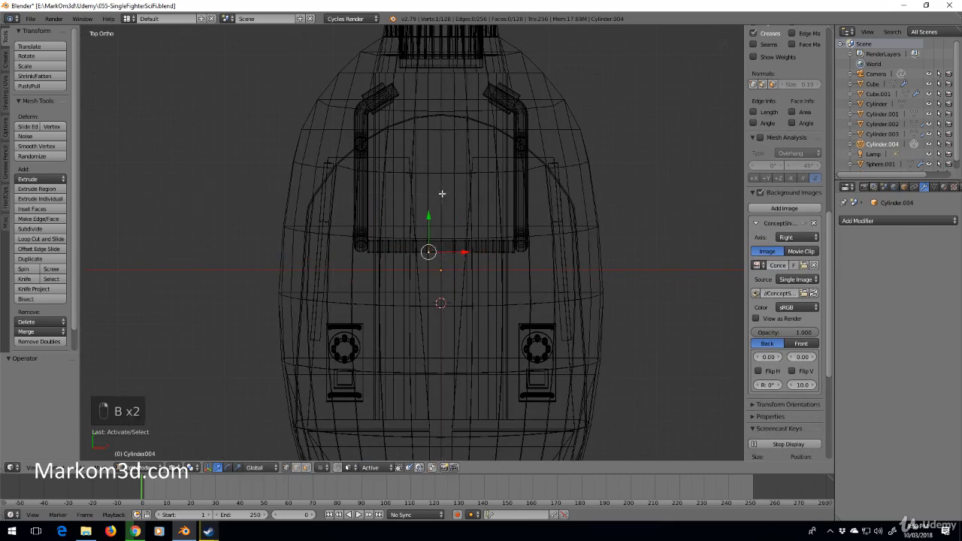
pyautogui.moveTo(444, 193); pyautogui.dragTo(276, 379)
pyautogui.press('Delete')
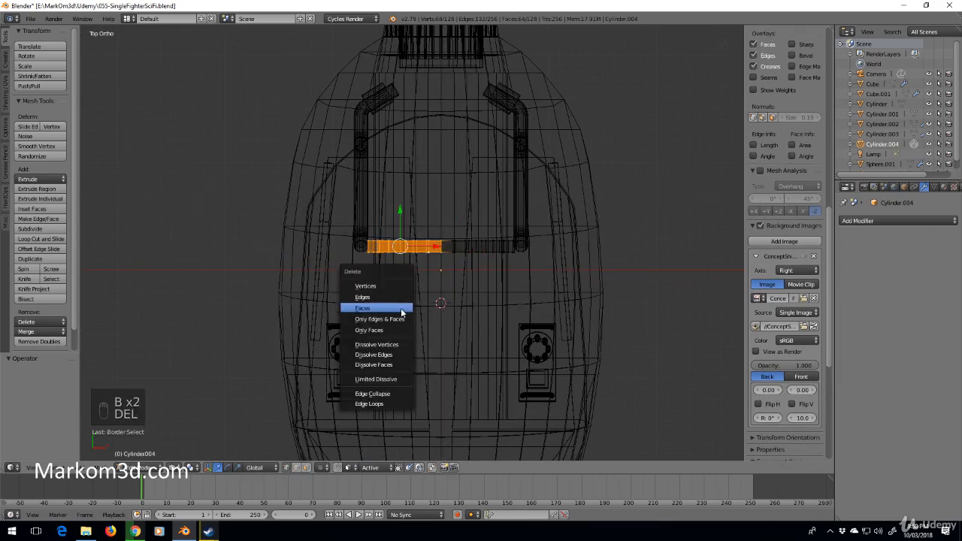
pyautogui.click(401, 308)
# Step: Add a Mirror modifier and a Bevel modifier to the half ring
pyautogui.click(876, 220)
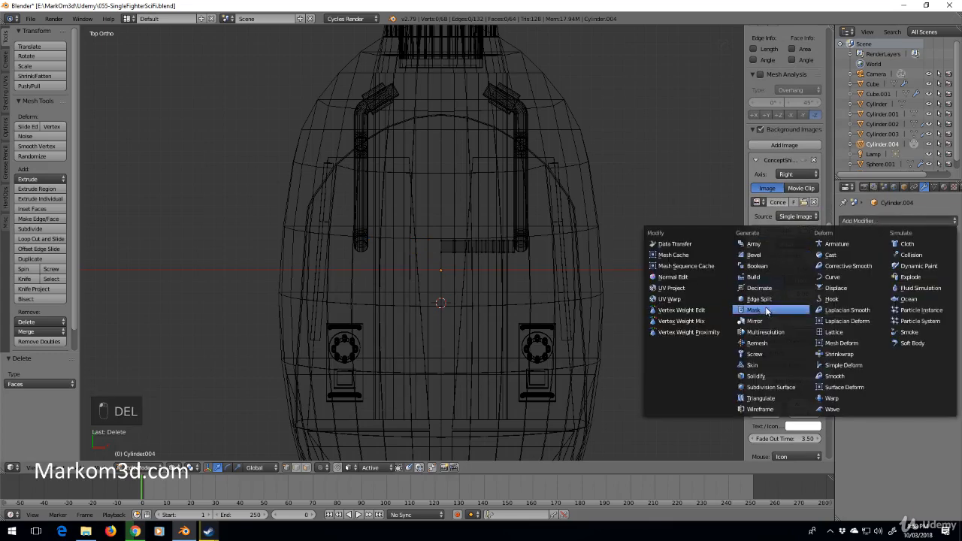
pyautogui.click(761, 321)
pyautogui.click(875, 220)
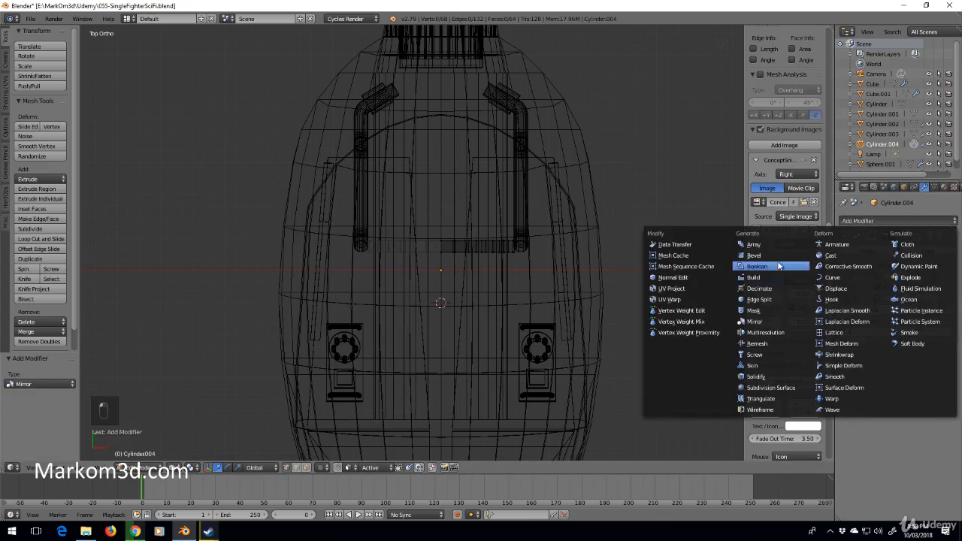
pyautogui.click(754, 255)
# Step: Set the ring's bevel width to 0.0070 and limit the bevel by Angle
pyautogui.moveTo(571, 256)
pyautogui.mouseDown(button='middle')
pyautogui.moveTo(408, 221)
pyautogui.moveTo(375, 175)
pyautogui.mouseUp(button='middle')
pyautogui.press('z')
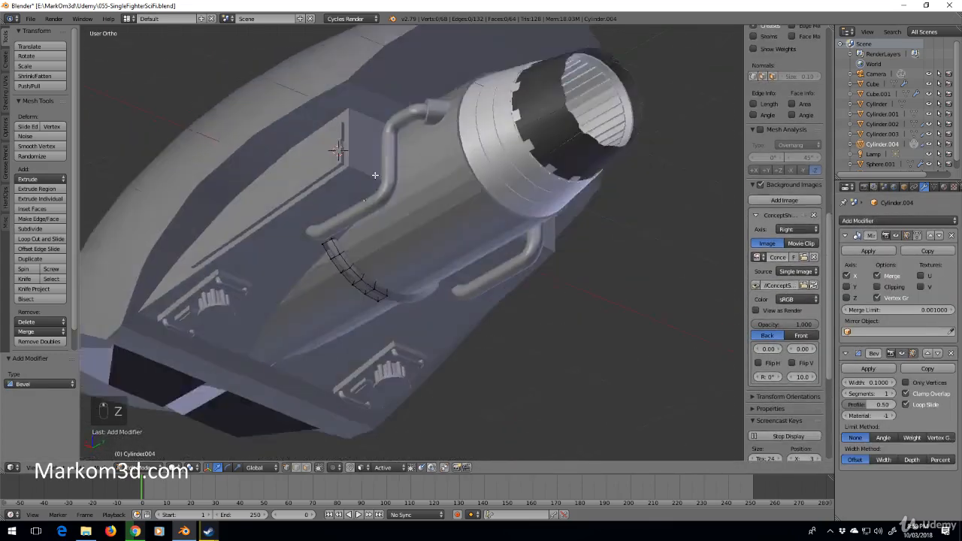
pyautogui.scroll(5, 375, 175)
pyautogui.keyDown('shift'); pyautogui.moveTo(366, 300); pyautogui.dragTo(532, 241, button='middle'); pyautogui.keyUp('shift')
pyautogui.scroll(4, 509, 212)
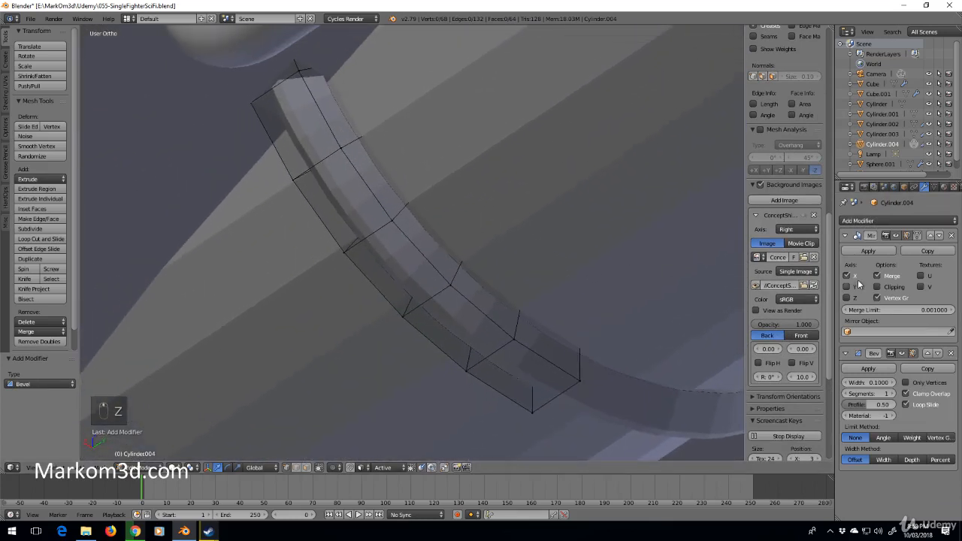
pyautogui.moveTo(879, 382); pyautogui.dragTo(845, 383)
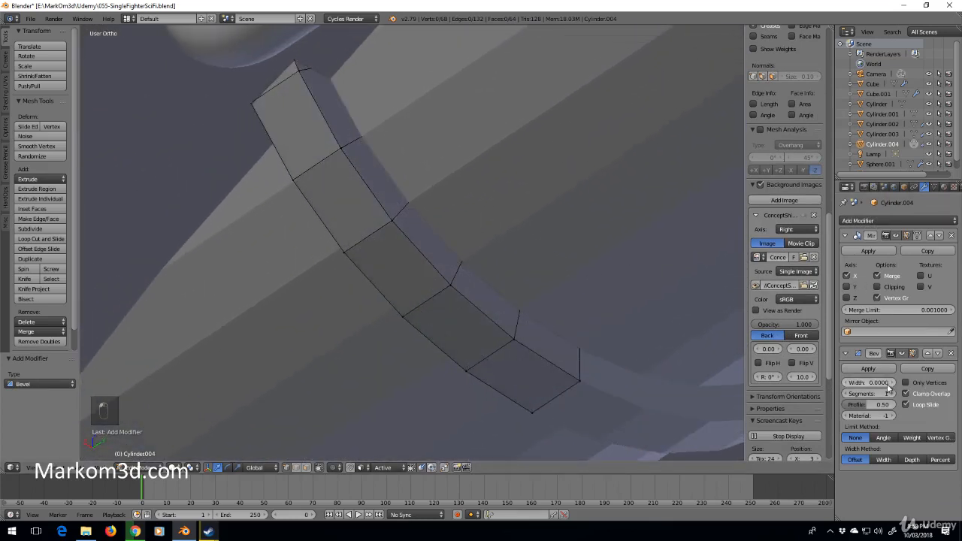
pyautogui.click(892, 382)
pyautogui.click(893, 382)
pyautogui.click(892, 383)
pyautogui.click(892, 383)
pyautogui.scroll(-2, 482, 243)
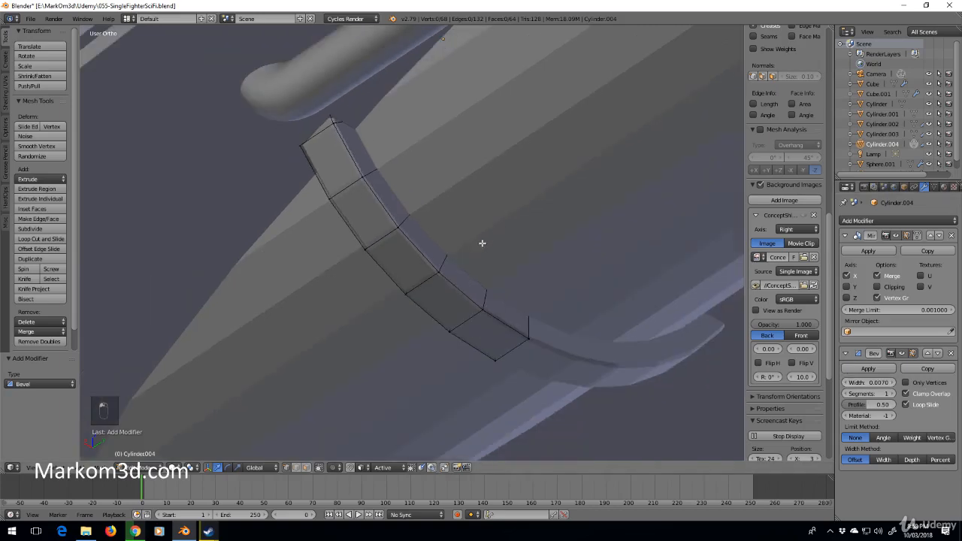
pyautogui.click(881, 437)
pyautogui.scroll(-2, 461, 264)
pyautogui.press('z')
pyautogui.press('z')
pyautogui.press('z')
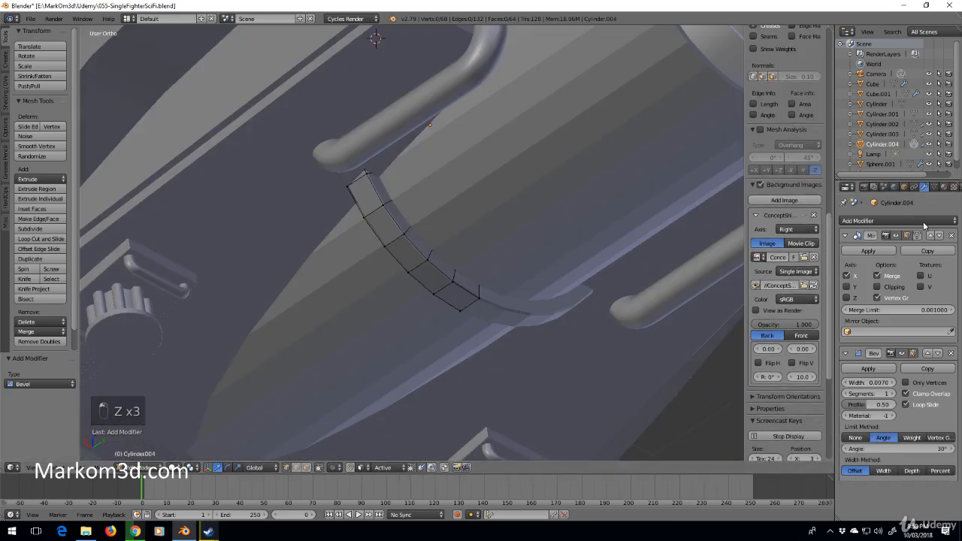
# Step: Enable Auto Smooth at 30° on the ring mesh and check its shading in and out of mesh editing
pyautogui.click(935, 187)
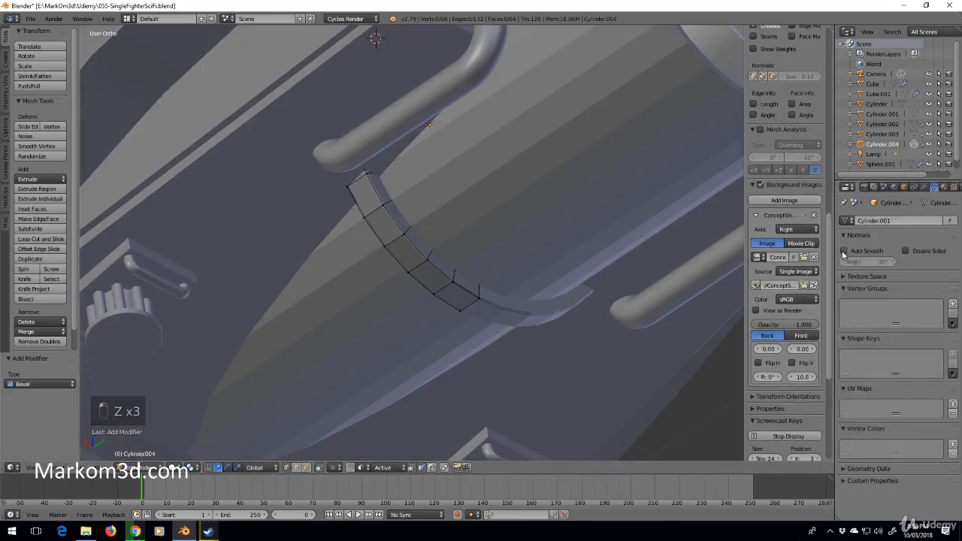
pyautogui.click(844, 251)
pyautogui.press('z')
pyautogui.press('z')
pyautogui.press('z')
pyautogui.press('Tab')
pyautogui.press('Tab')
pyautogui.press('Tab')
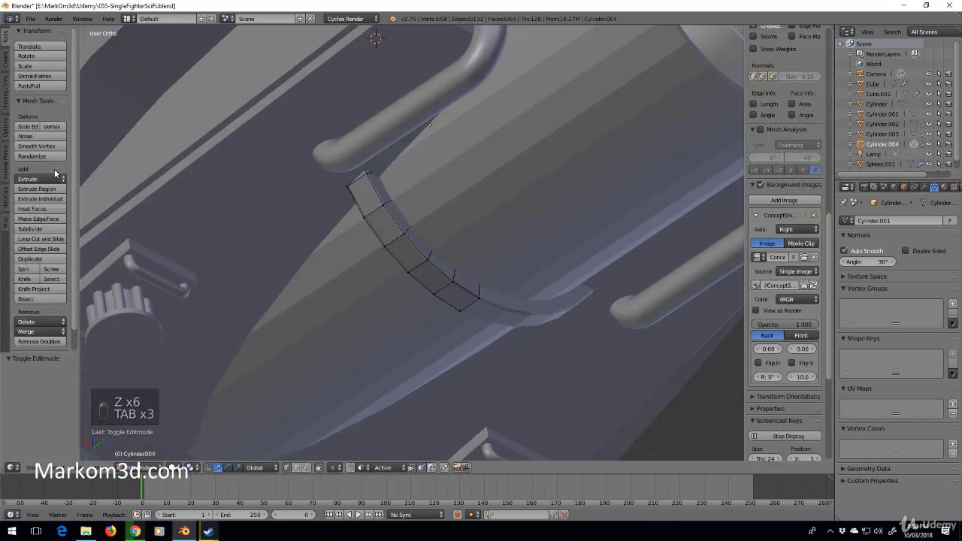
pyautogui.press('Tab')
pyautogui.press('Tab')
pyautogui.press('z')
pyautogui.scroll(4, 471, 291)
pyautogui.press('z')
pyautogui.press('z')
pyautogui.scroll(-5, 477, 296)
pyautogui.press('Tab')
# Step: Add a cube to the ring's mesh at the 3D cursor
pyautogui.moveTo(484, 303); pyautogui.dragTo(404, 304, button='middle')
pyautogui.press('KP_3')
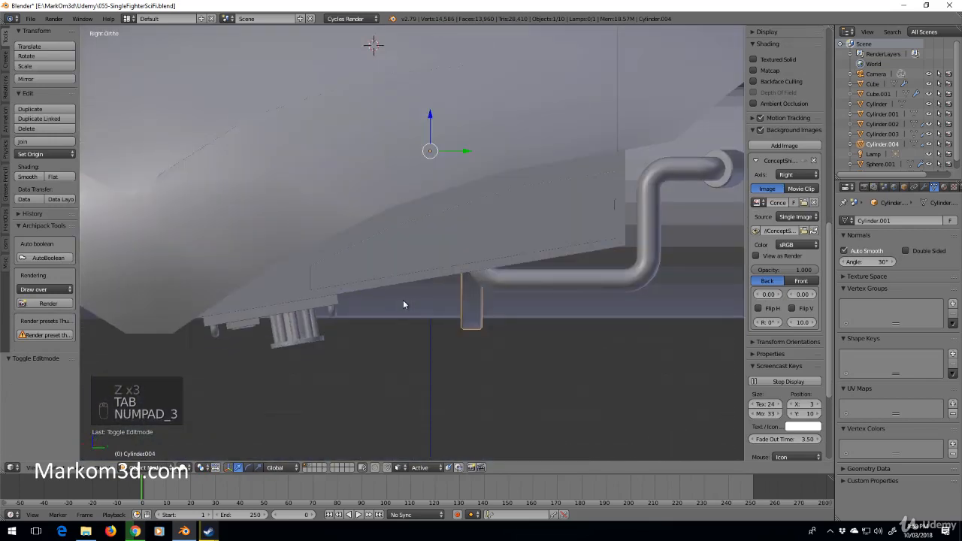
pyautogui.hotkey('shift', 's')
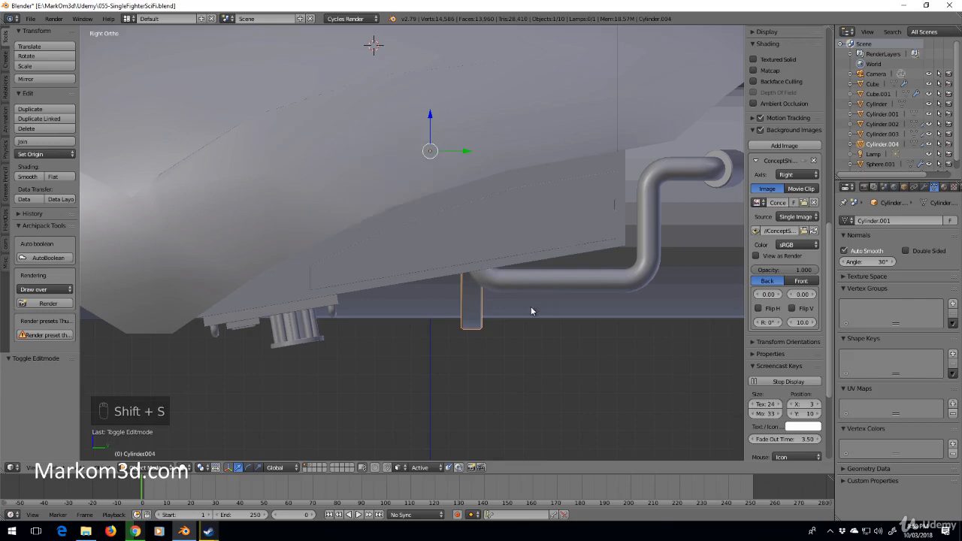
pyautogui.press('Tab')
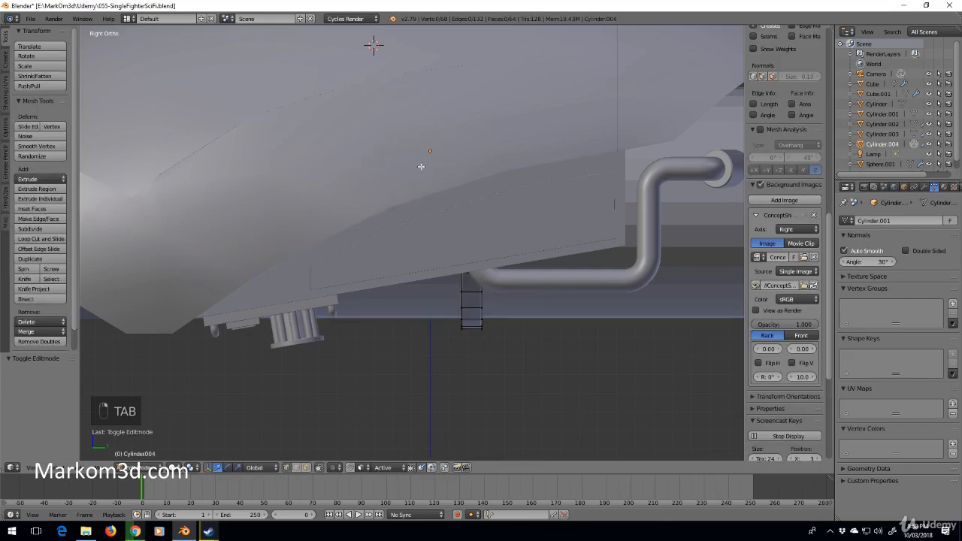
pyautogui.scroll(-5, 421, 166)
pyautogui.hotkey('shift', 'a')
pyautogui.click(442, 199)
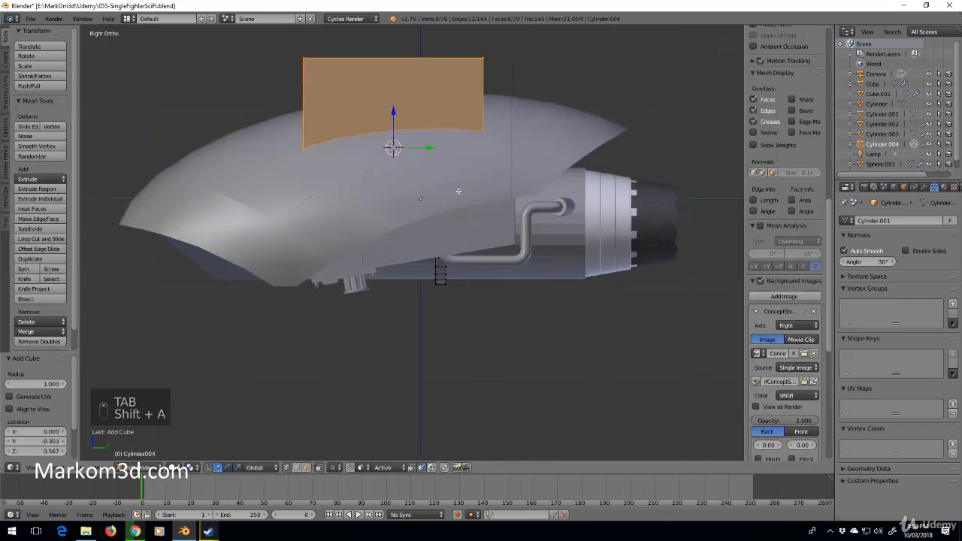
# Step: Scale the new cube by 0.312 and move it 0.983 along X to the side of the hull
pyautogui.moveTo(459, 190); pyautogui.dragTo(571, 176, button='middle')
pyautogui.press('s')
pyautogui.click(453, 166)
pyautogui.moveTo(388, 149); pyautogui.dragTo(302, 149)
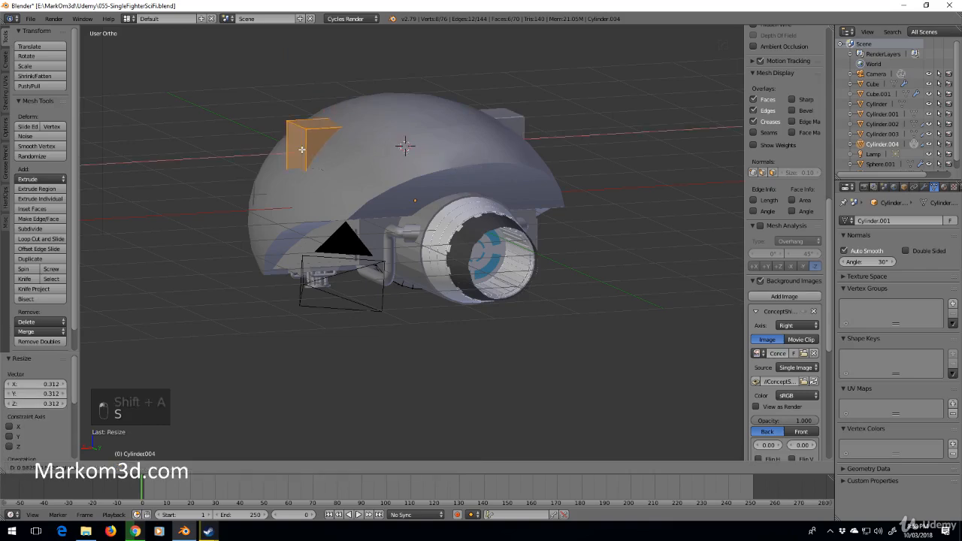
pyautogui.press('KP_3')
pyautogui.press('KP_1')
pyautogui.press('z')
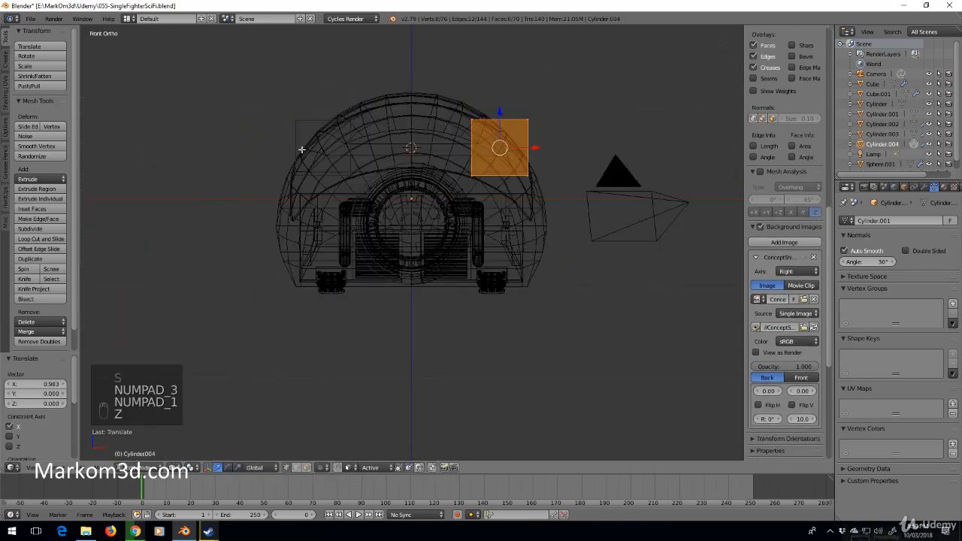
pyautogui.keyDown('shift'); pyautogui.moveTo(607, 233); pyautogui.dragTo(563, 269, button='middle'); pyautogui.keyUp('shift')
pyautogui.scroll(5, 563, 270)
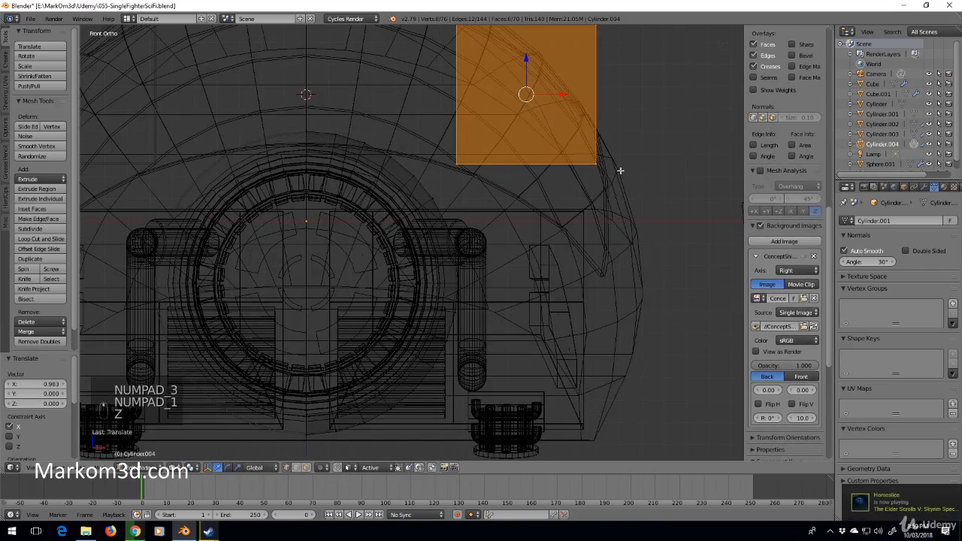
# Step: Scale the cube by 0.152 and position it at the engine's side with moves of -0.412 X, -0.905 Z and 0.063 X, 0.034 Z
pyautogui.press('g')
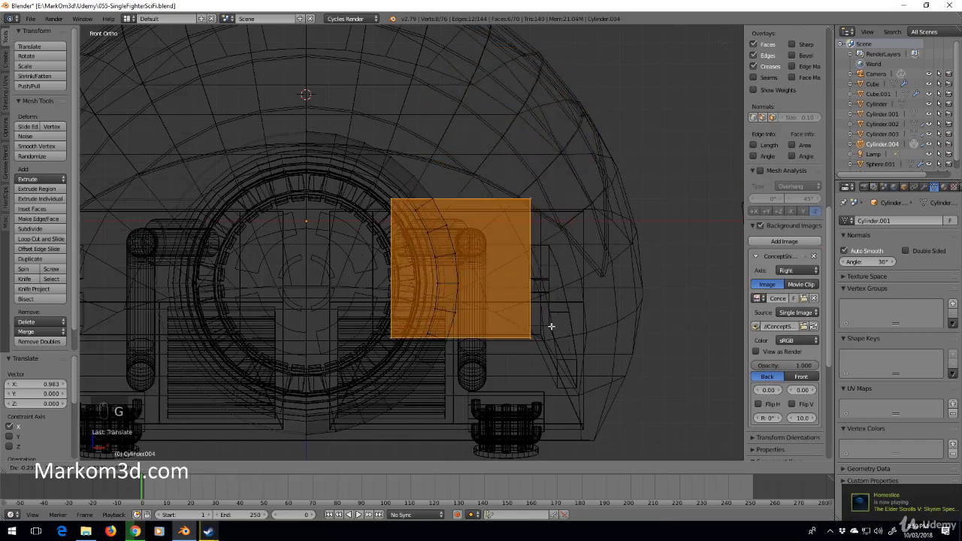
pyautogui.click(526, 358)
pyautogui.press('s')
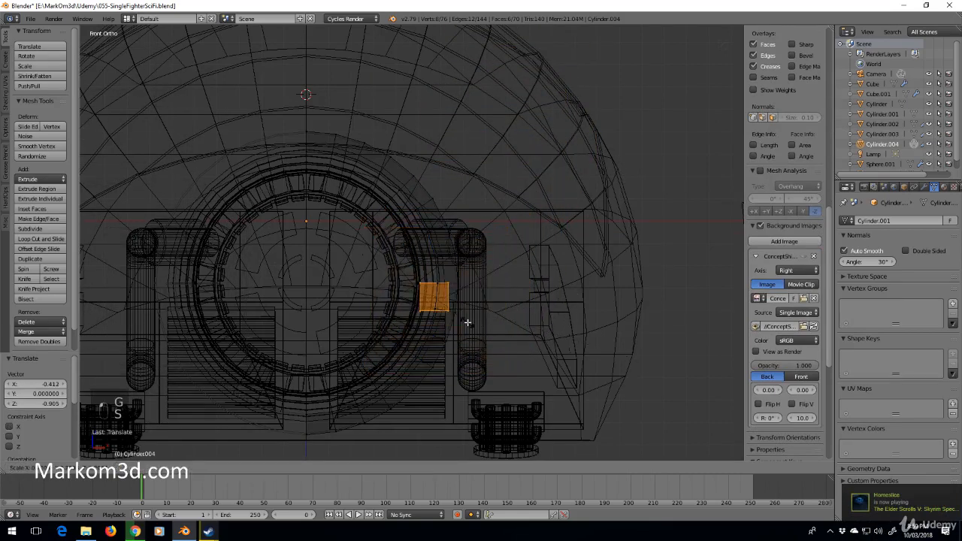
pyautogui.click(458, 317)
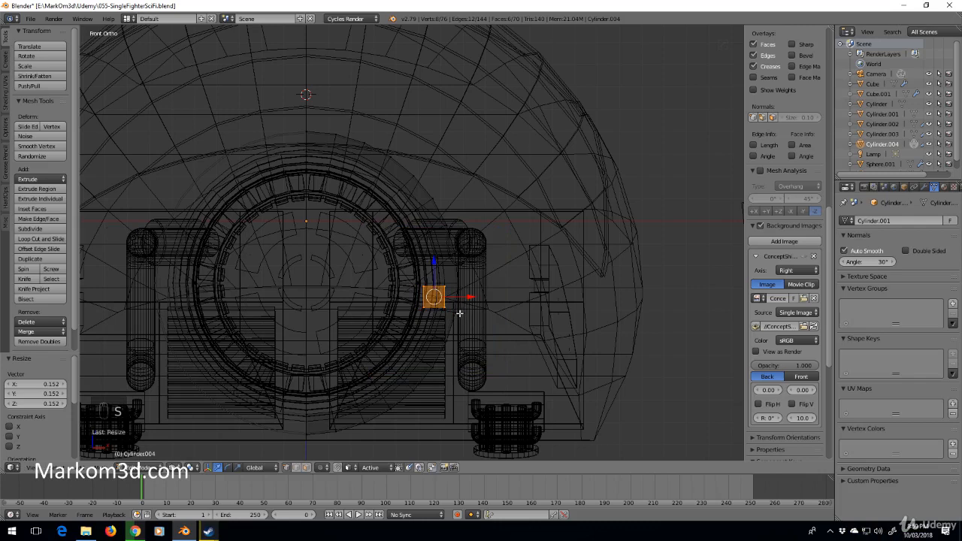
pyautogui.press('g')
pyautogui.click(470, 302)
# Step: Scale the cube by 1.645 and move it along Y onto the ring, then 0.168 along Z
pyautogui.press('KP_3')
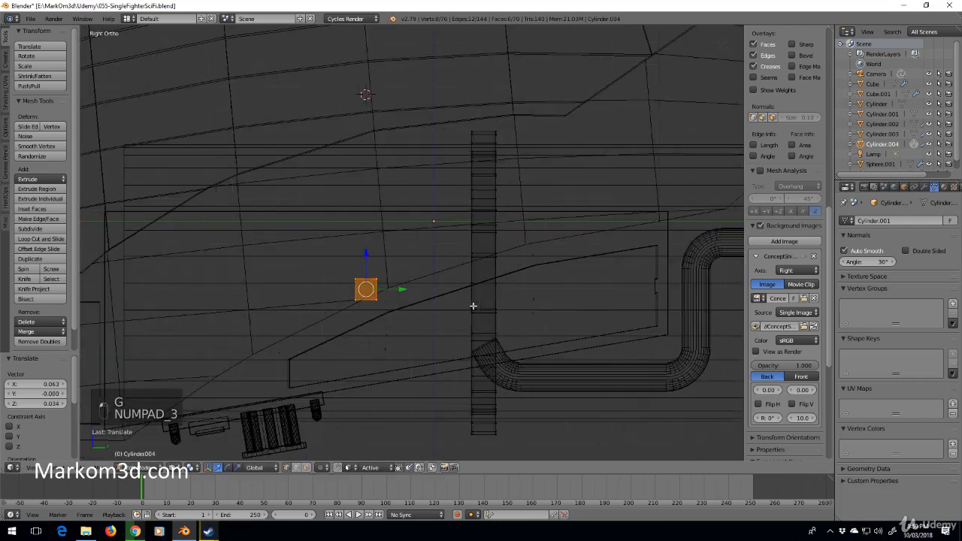
pyautogui.press('s')
pyautogui.click(541, 343)
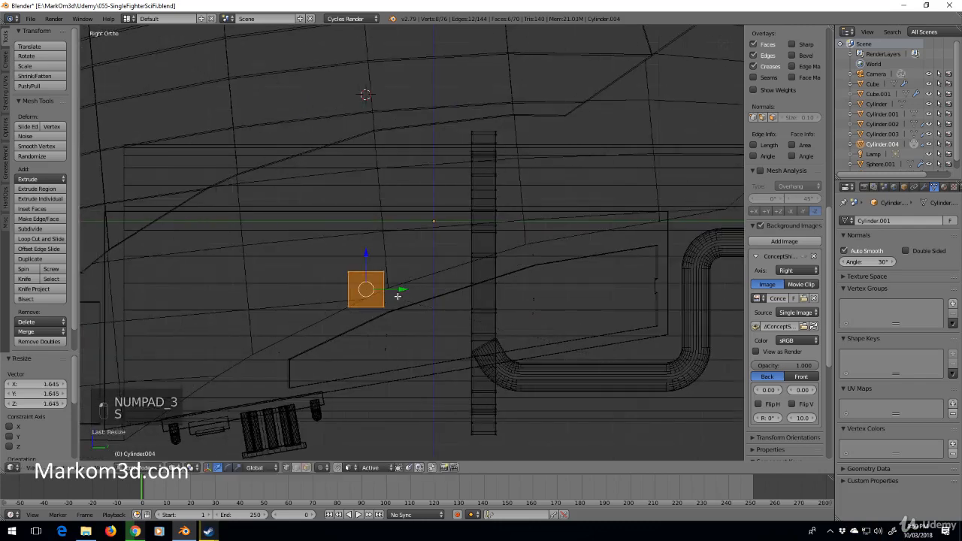
pyautogui.moveTo(400, 295); pyautogui.dragTo(519, 288)
pyautogui.moveTo(482, 251); pyautogui.dragTo(490, 220)
pyautogui.click(494, 212)
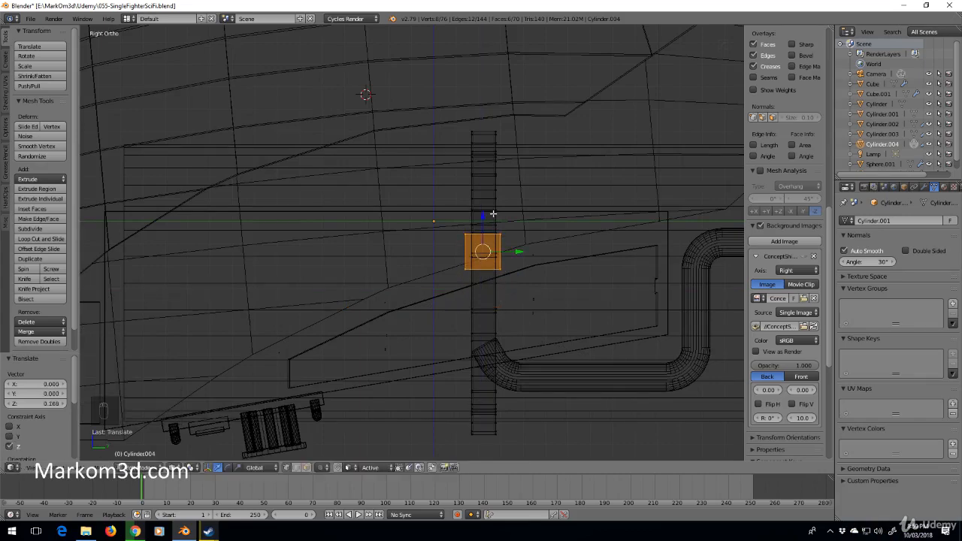
# Step: Check the block against the ring from behind and move it -0.491 along Z toward the ring's lower part
pyautogui.press('KP_3')
pyautogui.press('KP_1')
pyautogui.press('ctrl+KP_1')
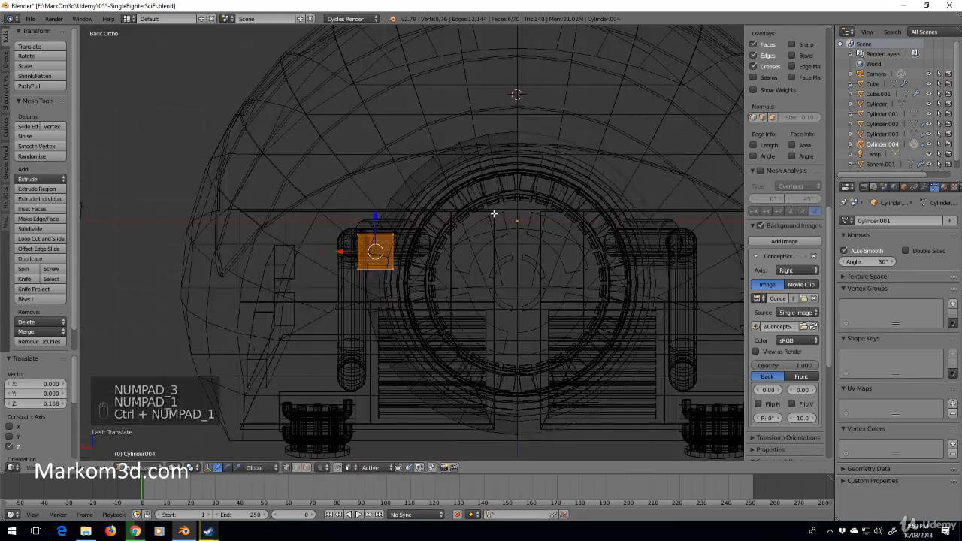
pyautogui.press('z')
pyautogui.moveTo(556, 287)
pyautogui.mouseDown(button='middle')
pyautogui.moveTo(603, 266)
pyautogui.moveTo(551, 233)
pyautogui.moveTo(556, 248)
pyautogui.mouseUp(button='middle')
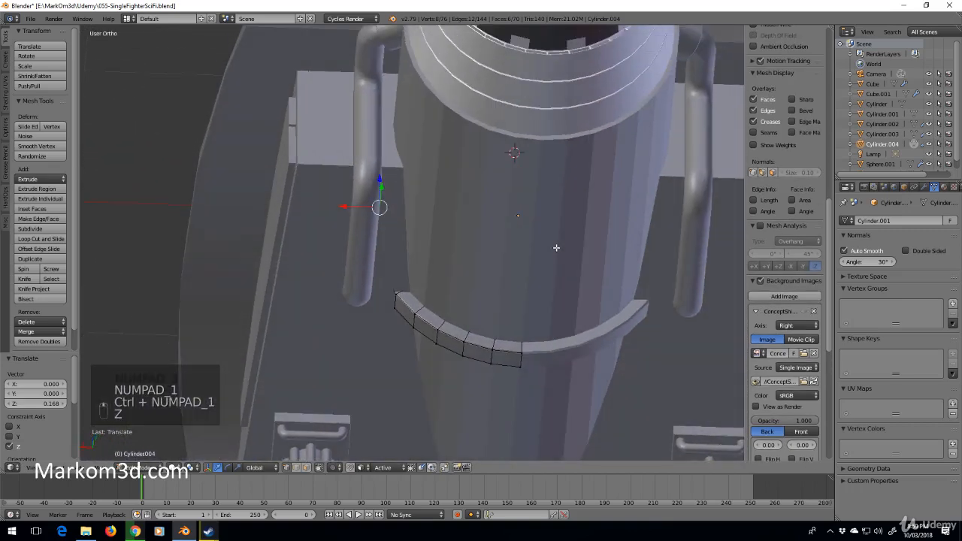
pyautogui.press('KP_3')
pyautogui.press('z')
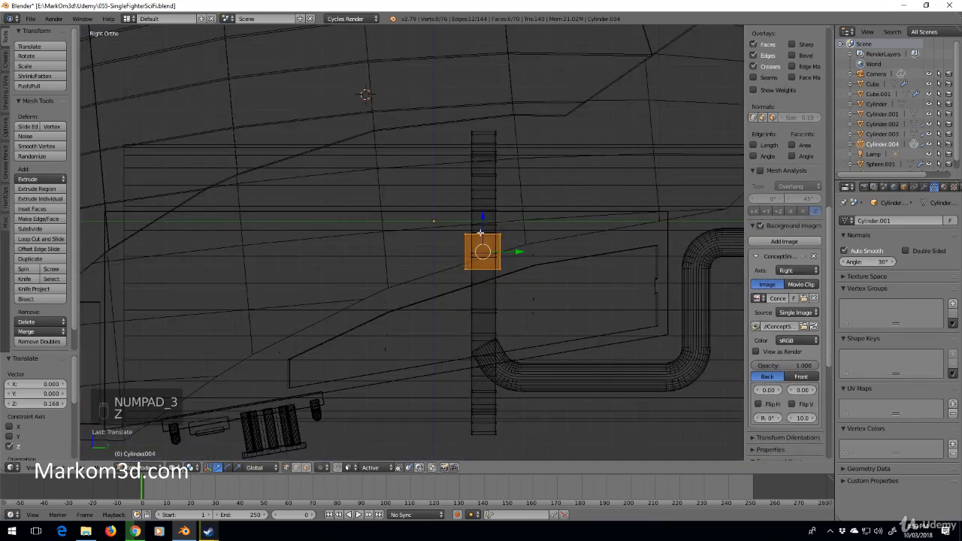
pyautogui.moveTo(486, 213); pyautogui.dragTo(498, 320)
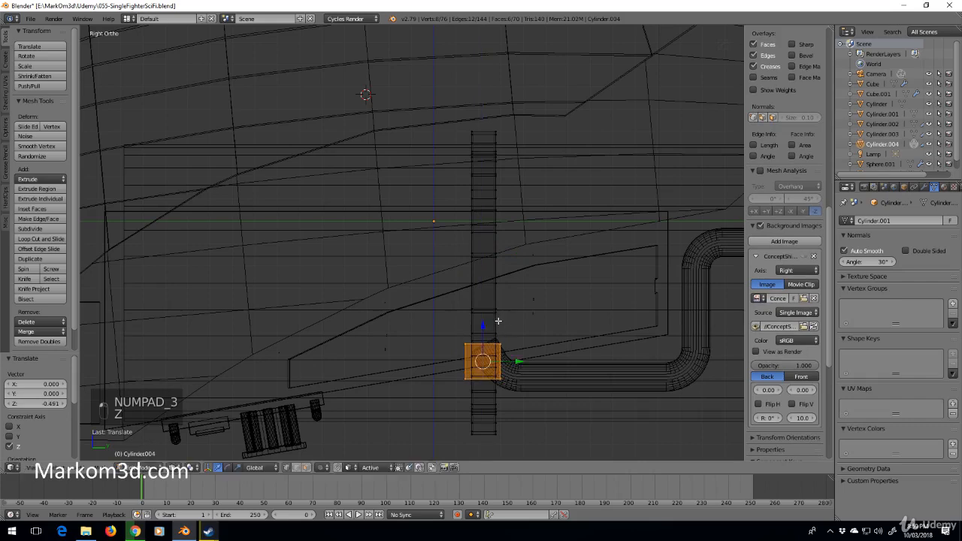
# Step: Move the block -0.121 along X so it meets the lower part of the ring
pyautogui.press('KP_1')
pyautogui.press('z')
pyautogui.moveTo(496, 318); pyautogui.dragTo(317, 340, button='middle')
pyautogui.scroll(2, 317, 340)
pyautogui.keyDown('shift'); pyautogui.moveTo(372, 318); pyautogui.dragTo(443, 248, button='middle'); pyautogui.keyUp('shift')
pyautogui.moveTo(373, 307); pyautogui.dragTo(410, 308)
pyautogui.moveTo(410, 308)
pyautogui.mouseDown(button='middle')
pyautogui.moveTo(486, 248)
pyautogui.moveTo(531, 236)
pyautogui.moveTo(529, 226)
pyautogui.moveTo(521, 279)
pyautogui.moveTo(502, 298)
pyautogui.moveTo(539, 287)
pyautogui.moveTo(507, 278)
pyautogui.moveTo(535, 192)
pyautogui.mouseUp(button='middle')
pyautogui.scroll(2, 520, 311)
pyautogui.scroll(4, 534, 225)
# Step: Select the ring's inner face loop in wireframe and try to scale it up about its own centre
pyautogui.press('z')
pyautogui.press('z')
pyautogui.press('z')
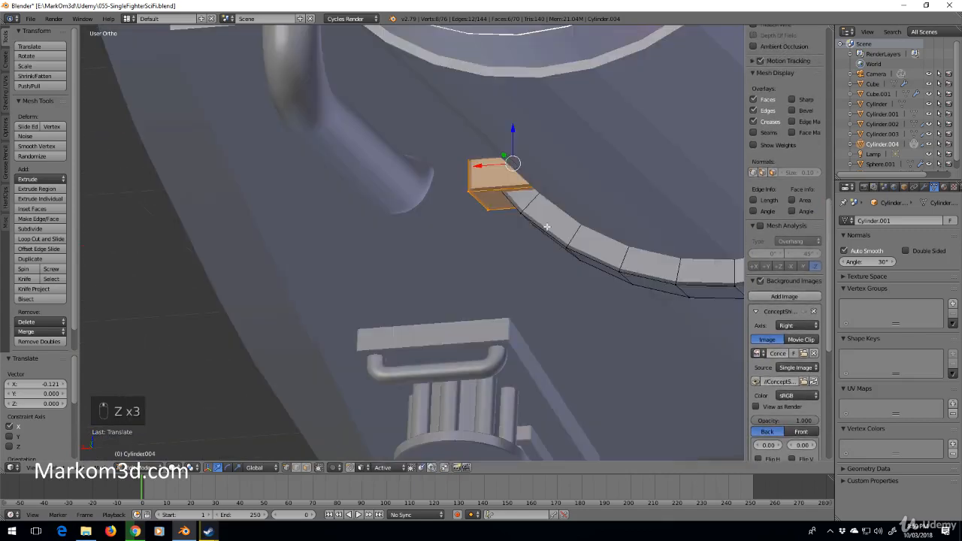
pyautogui.press('z')
pyautogui.press('z')
pyautogui.press('z')
pyautogui.press('z')
pyautogui.moveTo(552, 223); pyautogui.dragTo(511, 261, button='middle')
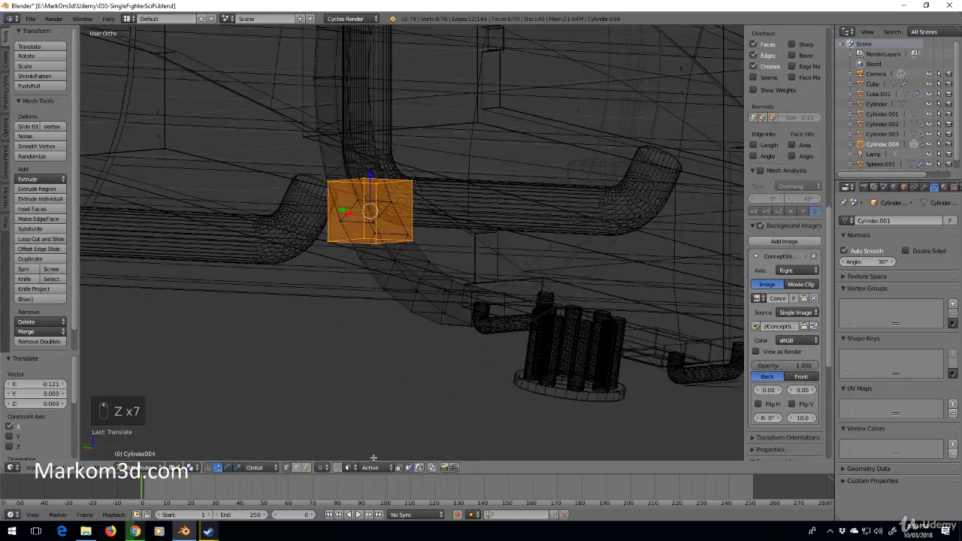
pyautogui.keyDown('alt'); pyautogui.click(434, 276); pyautogui.keyUp('alt')
pyautogui.moveTo(429, 275); pyautogui.dragTo(441, 197, button='middle')
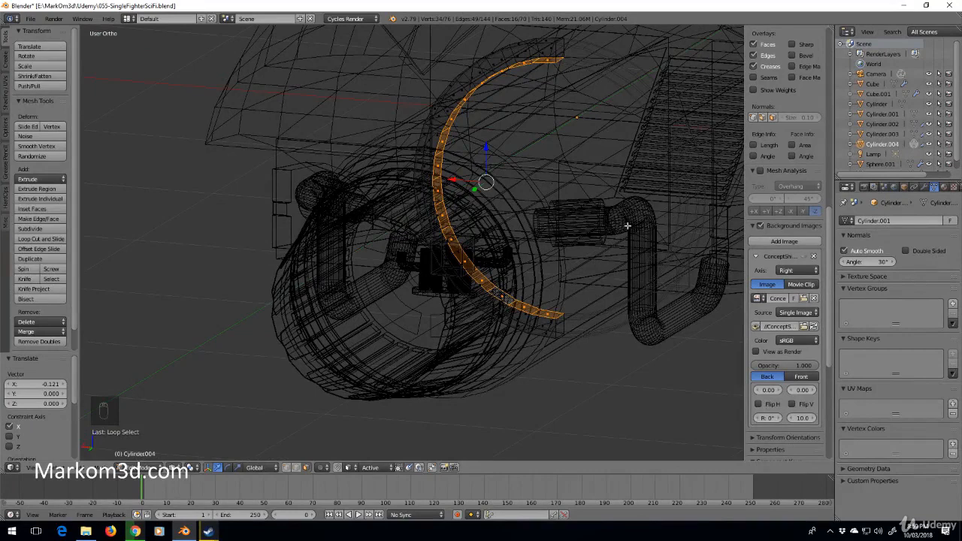
pyautogui.press('s')
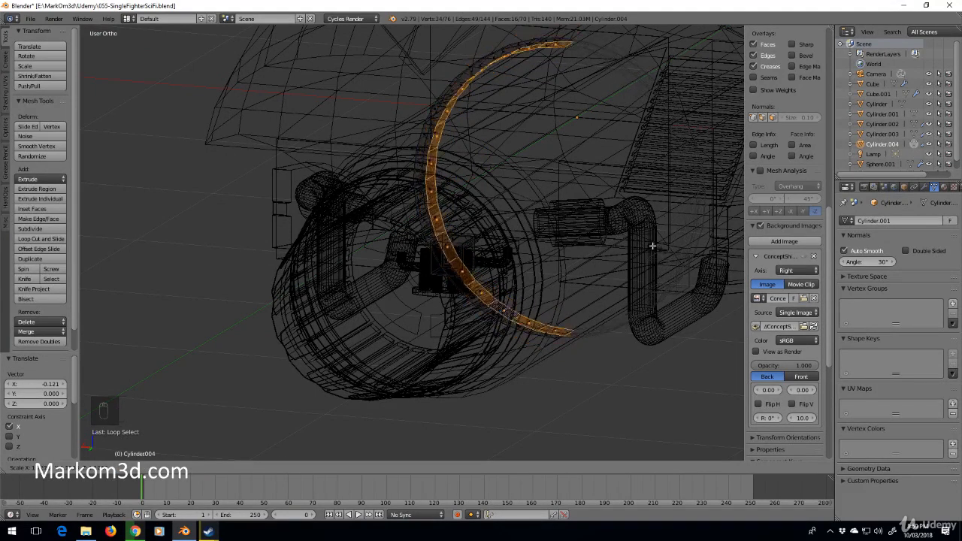
pyautogui.click(652, 246)
# Step: Snap the 3D cursor to the centre of the main engine cylinder's selected mesh
pyautogui.moveTo(613, 252); pyautogui.dragTo(499, 225, button='middle')
pyautogui.moveTo(622, 188); pyautogui.dragTo(506, 204, button='middle')
pyautogui.press('Tab')
pyautogui.rightClick(436, 263)
pyautogui.rightClick(436, 263)
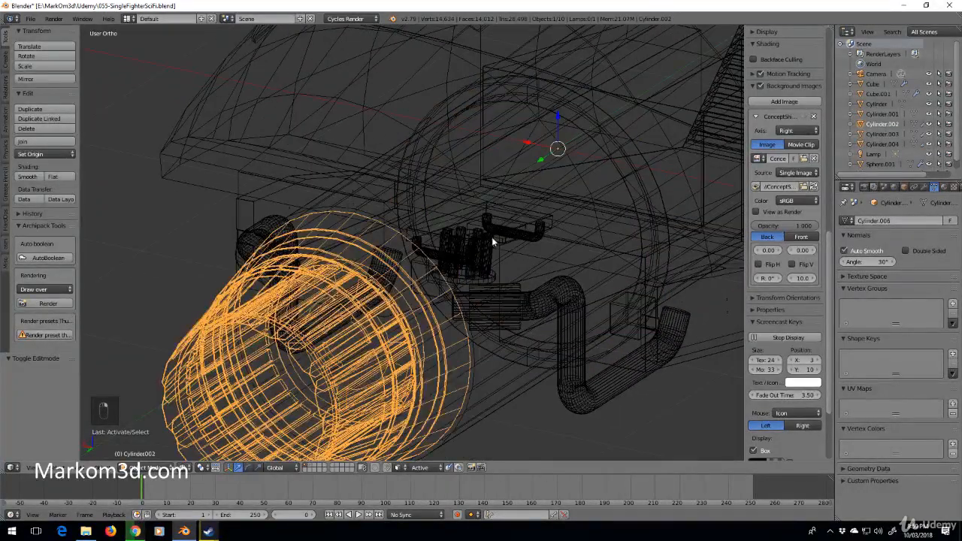
pyautogui.rightClick(492, 236)
pyautogui.rightClick(601, 243)
pyautogui.press('Tab')
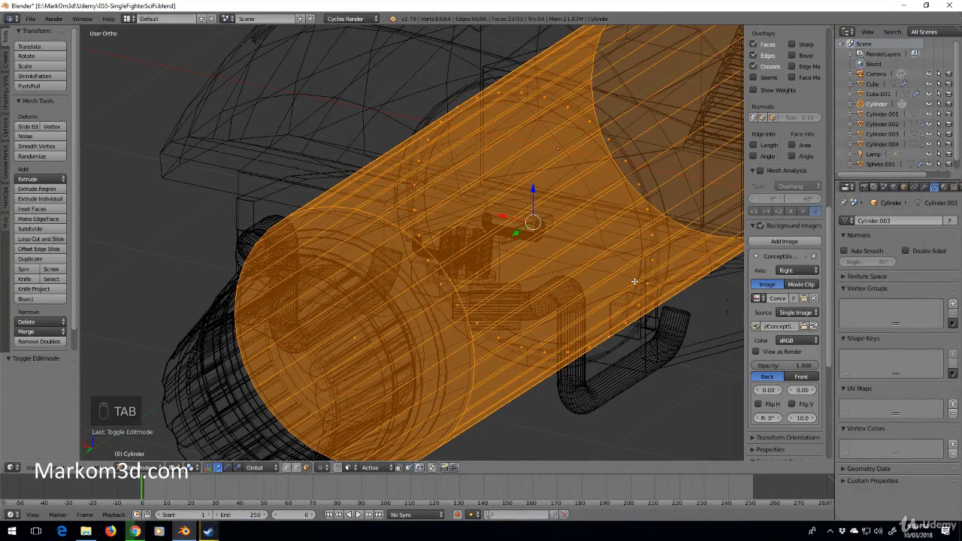
pyautogui.hotkey('shift', 's')
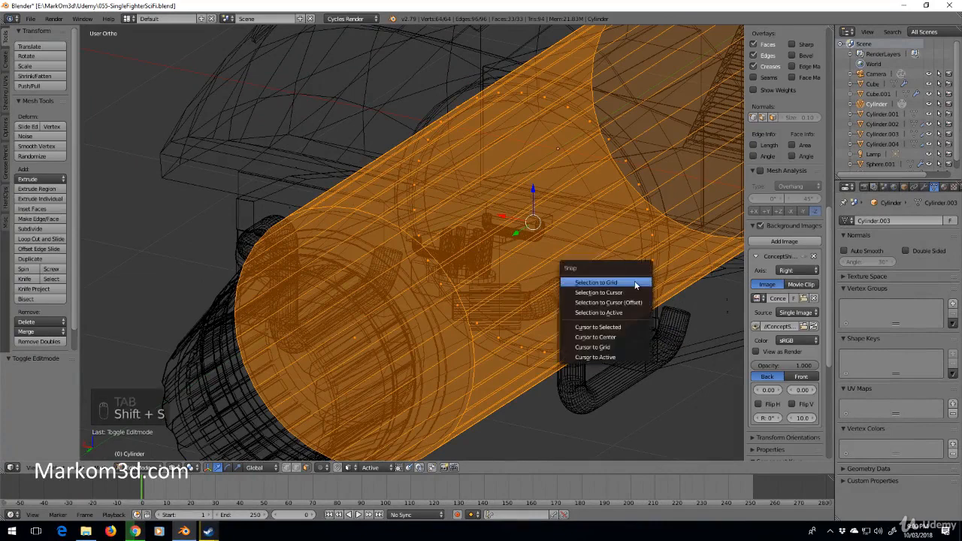
pyautogui.click(616, 332)
pyautogui.moveTo(617, 331); pyautogui.dragTo(560, 279, button='middle')
# Step: Return to editing the ring's mesh and set the pivot point to 3D Cursor
pyautogui.press('Tab')
pyautogui.rightClick(471, 251)
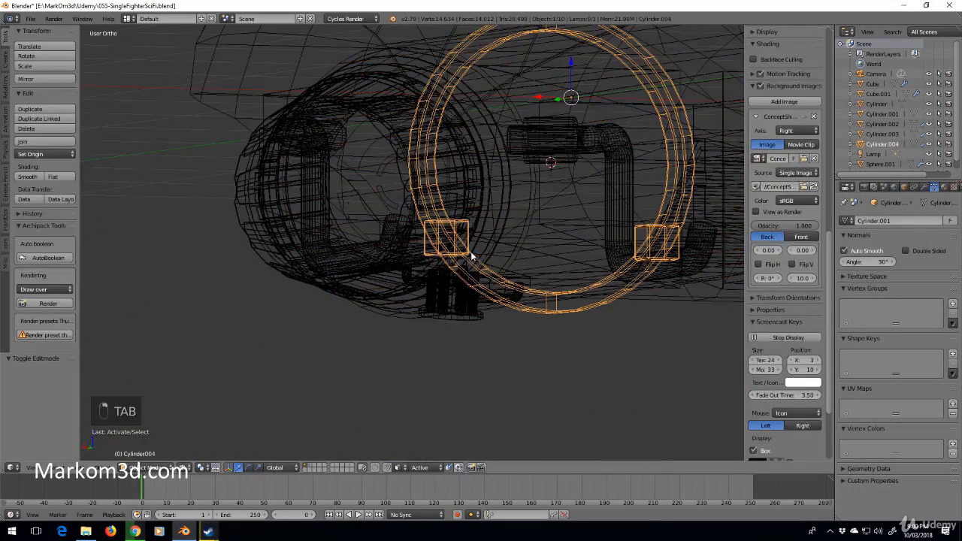
pyautogui.press('Tab')
pyautogui.moveTo(421, 331); pyautogui.dragTo(396, 372, button='middle')
pyautogui.click(193, 467)
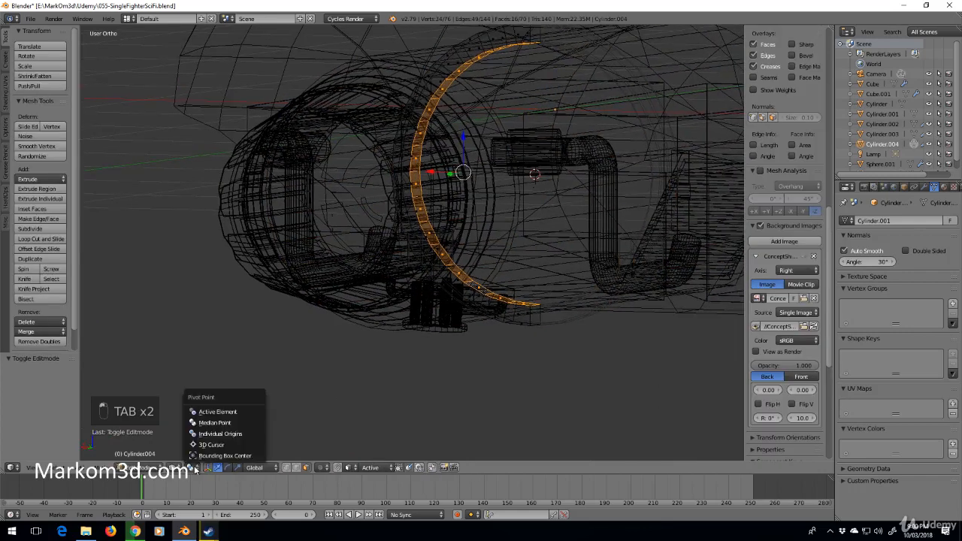
pyautogui.click(212, 444)
# Step: Try scaling the ring's inner face loop about the 3D cursor, and undo the scaling
pyautogui.press('s')
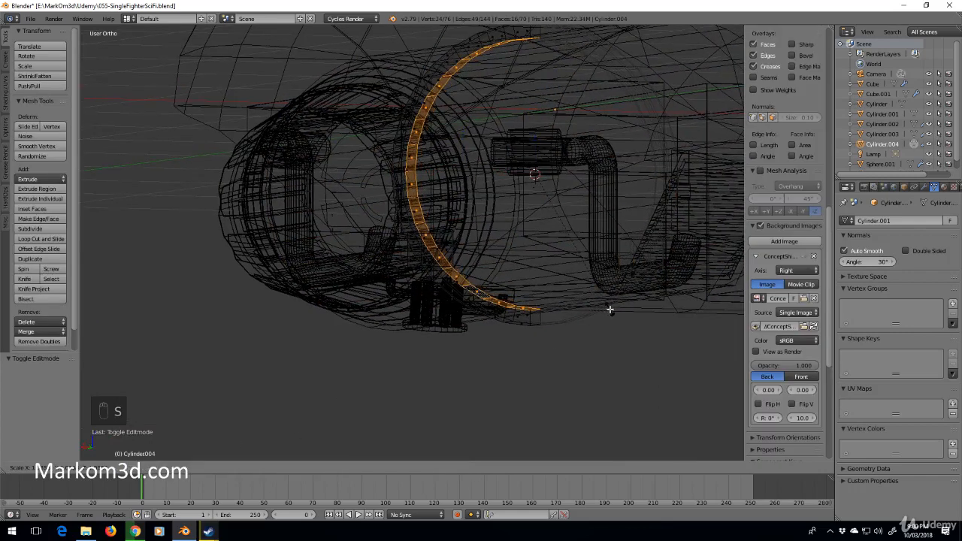
pyautogui.click(610, 308)
pyautogui.scroll(2, 592, 305)
pyautogui.hotkey('ctrl', 'z')
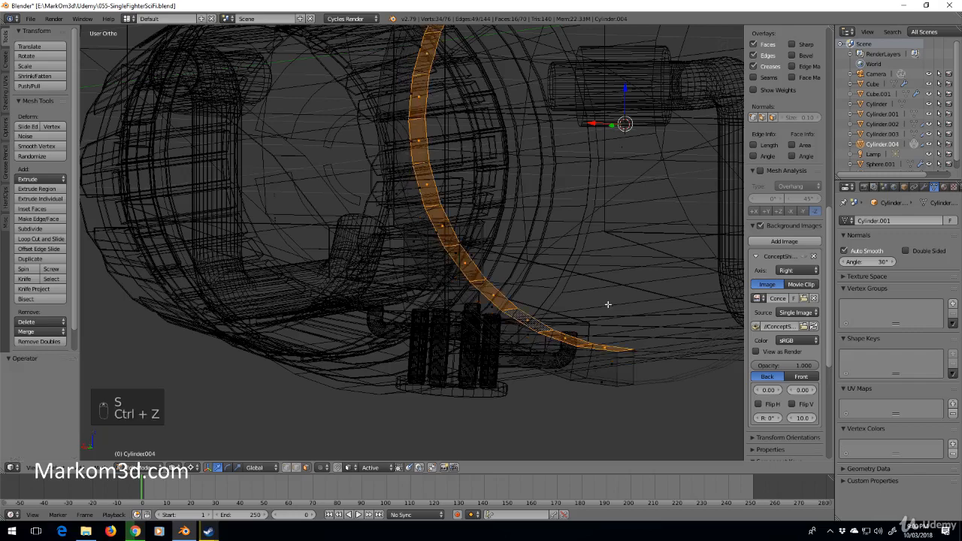
# Step: Switch to face selection and reselect the ring's inner face loop
pyautogui.rightClick(628, 351)
pyautogui.keyDown('shift'); pyautogui.moveTo(645, 169); pyautogui.dragTo(598, 442, button='middle'); pyautogui.keyUp('shift')
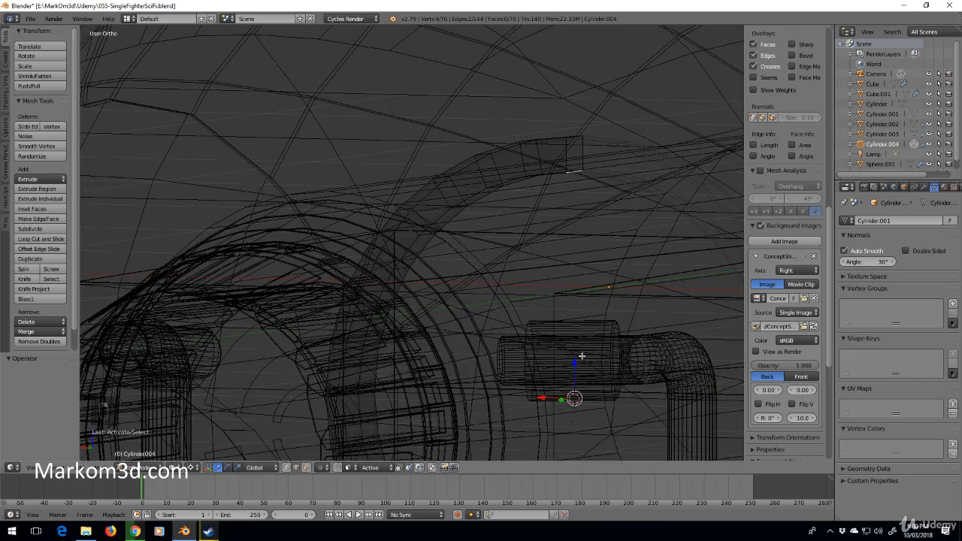
pyautogui.keyDown('shift'); pyautogui.moveTo(602, 348); pyautogui.dragTo(634, 245, button='middle'); pyautogui.keyUp('shift')
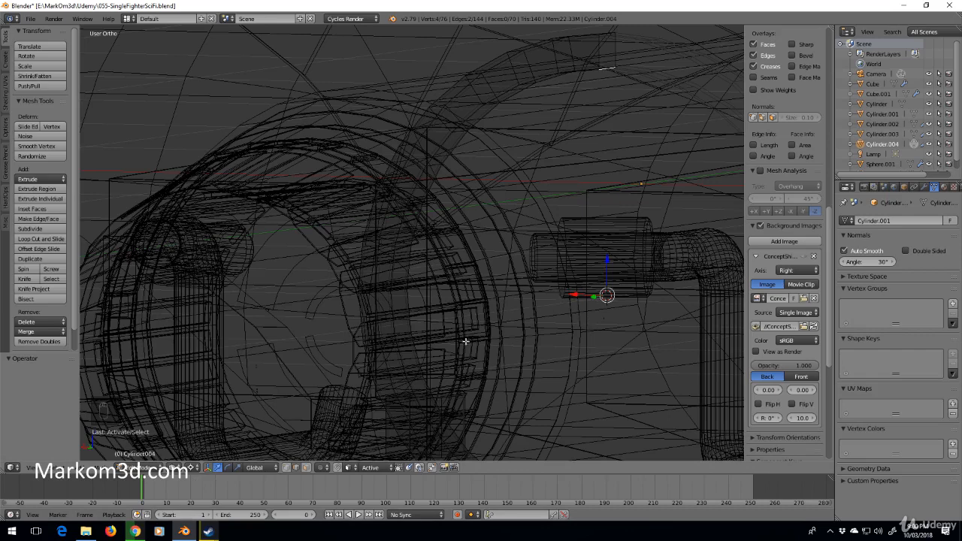
pyautogui.click(305, 468)
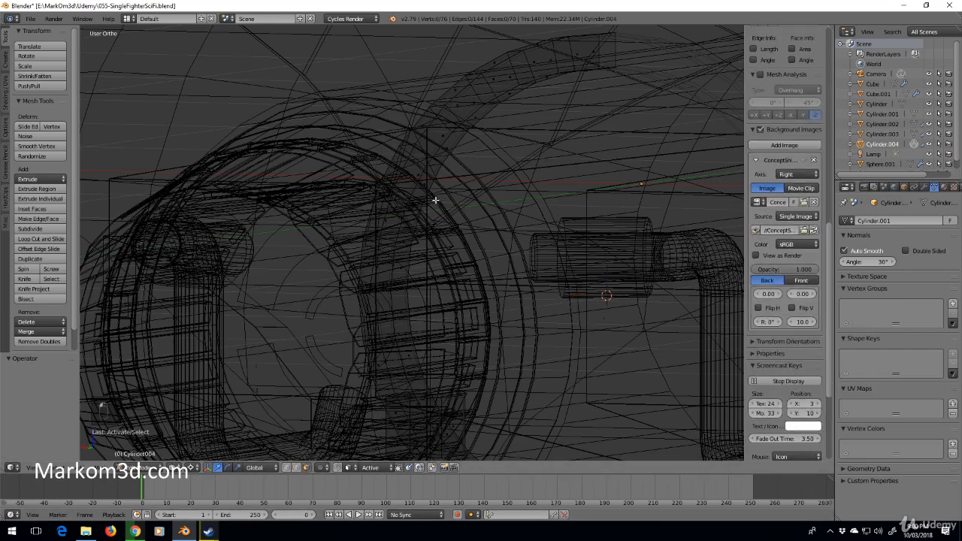
pyautogui.rightClick(478, 109)
pyautogui.keyDown('alt'); pyautogui.rightClick(488, 106); pyautogui.keyUp('alt')
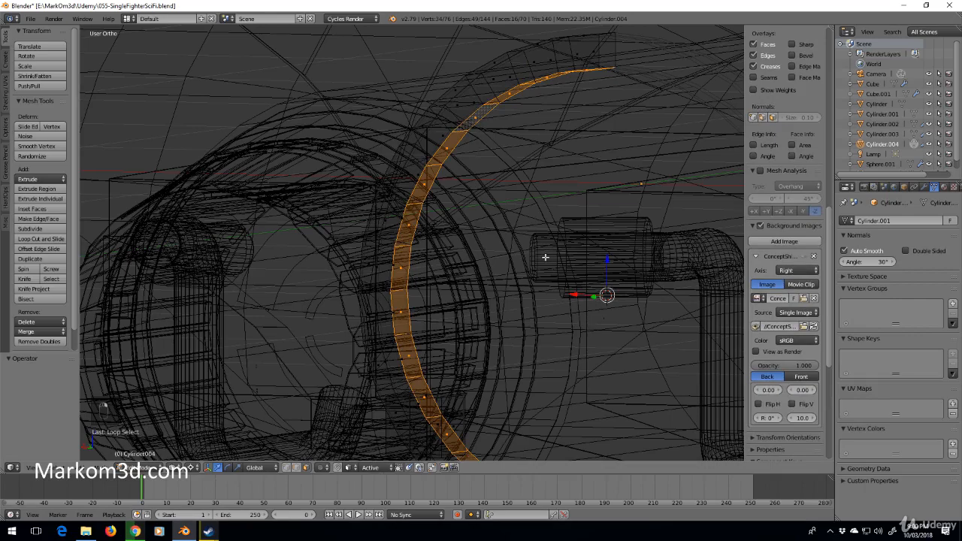
# Step: Scale the inner face loop by 1.054 about the 3D cursor, judging the fit from the back in solid shading
pyautogui.press('KP_3')
pyautogui.press('KP_1')
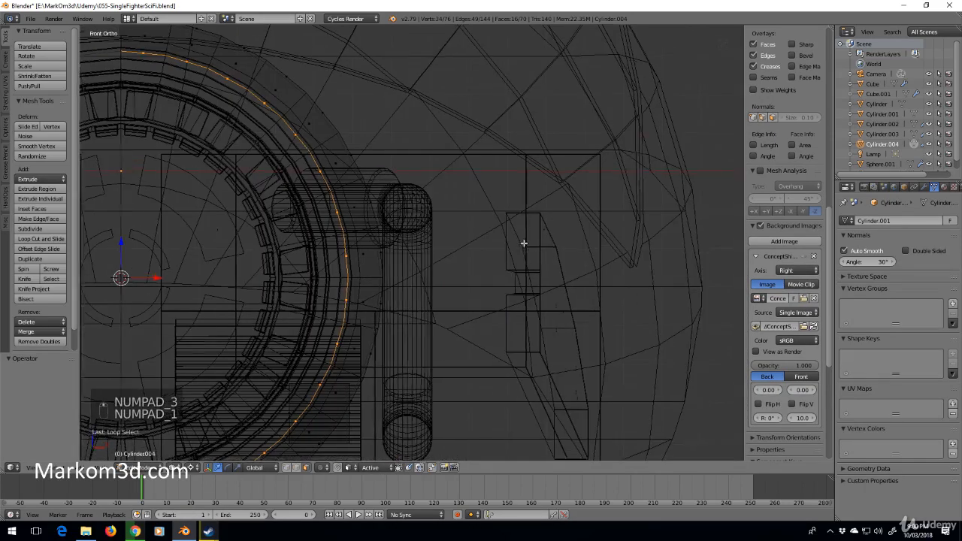
pyautogui.scroll(-3, 526, 241)
pyautogui.press('z')
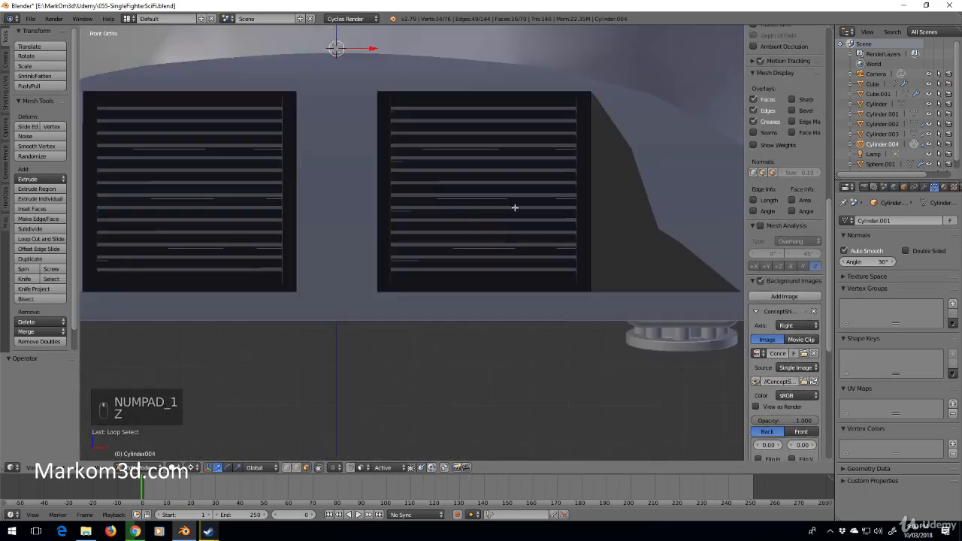
pyautogui.press('ctrl+KP_1')
pyautogui.scroll(3, 513, 204)
pyautogui.press('s')
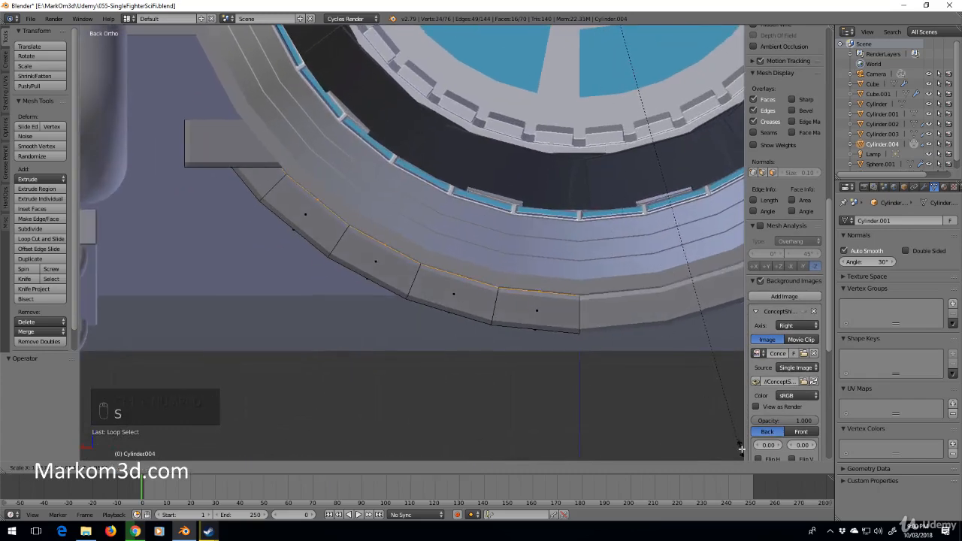
pyautogui.click(90, 436)
# Step: Leave mesh editing and examine how the ring and its end block fit against the engine cylinder
pyautogui.scroll(-3, 273, 281)
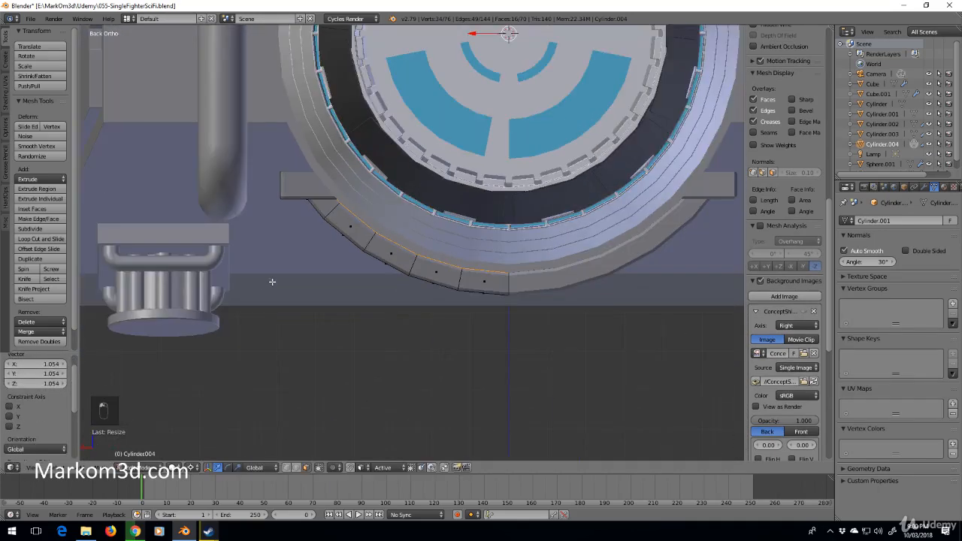
pyautogui.moveTo(273, 281); pyautogui.dragTo(326, 260, button='middle')
pyautogui.press('z')
pyautogui.press('z')
pyautogui.press('Tab')
pyautogui.moveTo(478, 234)
pyautogui.mouseDown(button='middle')
pyautogui.moveTo(417, 245)
pyautogui.moveTo(471, 229)
pyautogui.mouseUp(button='middle')
pyautogui.moveTo(362, 341); pyautogui.dragTo(421, 190, button='middle')
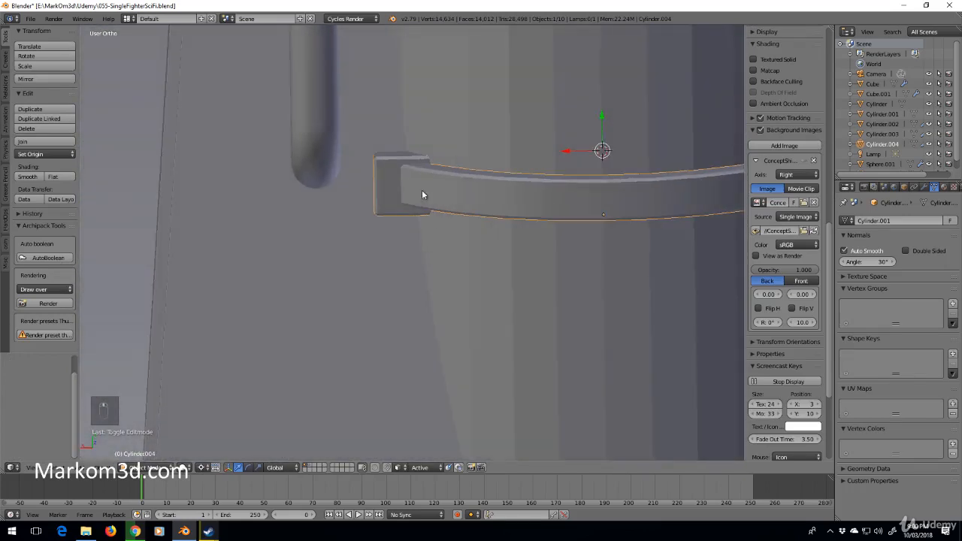
# Step: Select the whole end block in the ring's mesh, move it 0.005 along Y, and place the 3D cursor on it
pyautogui.press('Tab')
pyautogui.press('KP_3')
pyautogui.press('KP_1')
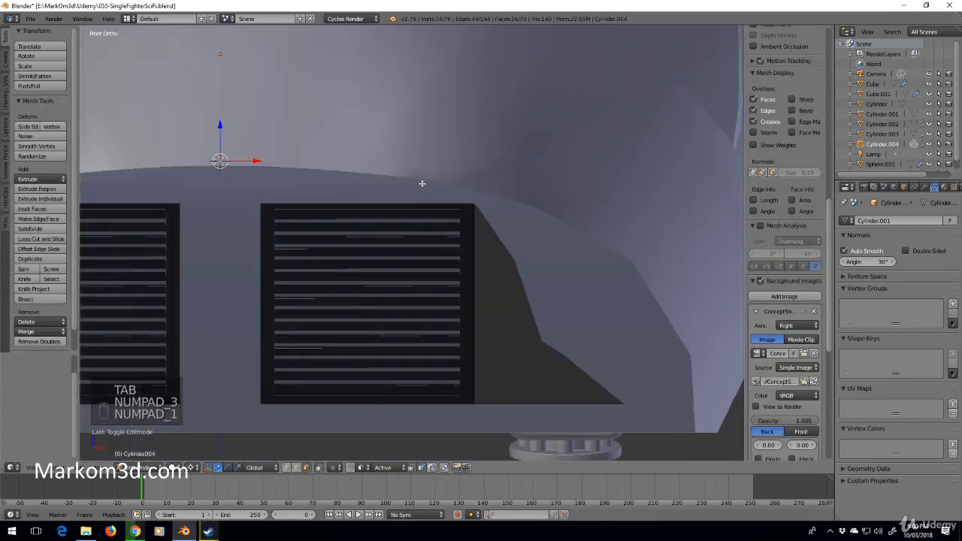
pyautogui.press('ctrl+KP_1')
pyautogui.press('ctrl+KP_7')
pyautogui.keyDown('shift'); pyautogui.moveTo(469, 279); pyautogui.dragTo(461, 204, button='middle'); pyautogui.keyUp('shift')
pyautogui.rightClick(441, 242)
pyautogui.hotkey('ctrl', 'l')
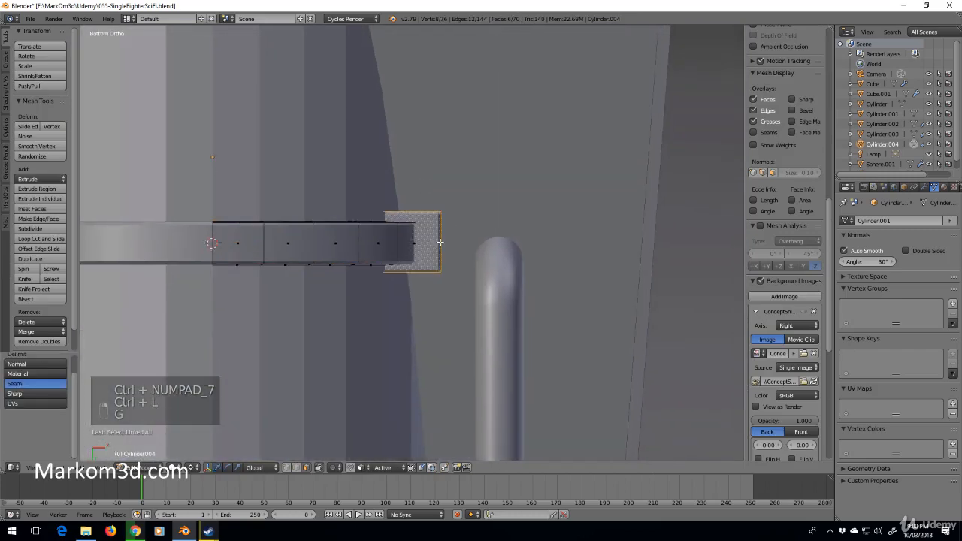
pyautogui.press('g')
pyautogui.press('y')
pyautogui.click(442, 244)
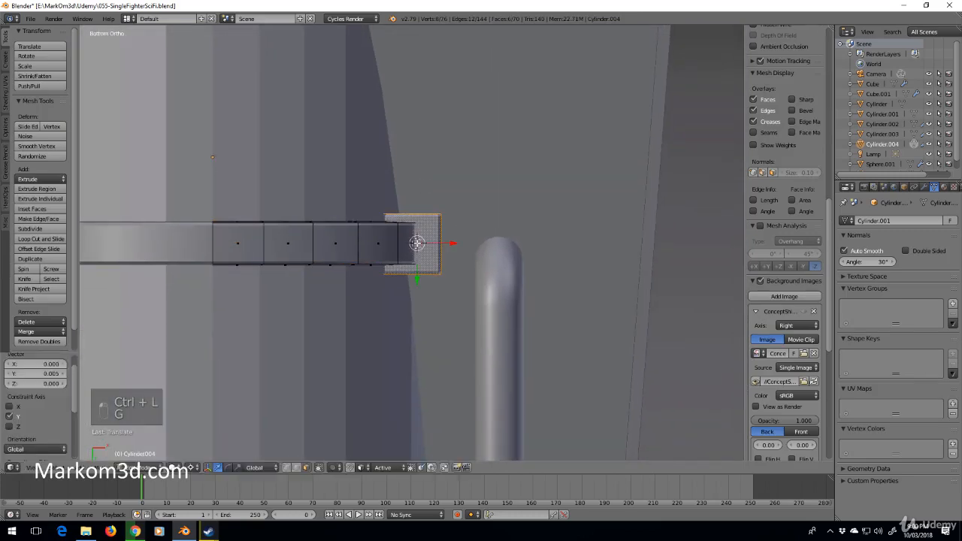
# Step: Add a cylinder at the 3D cursor in the ring's mesh and scale it down by 0.214, then by 0.082
pyautogui.hotkey('shift', 'a')
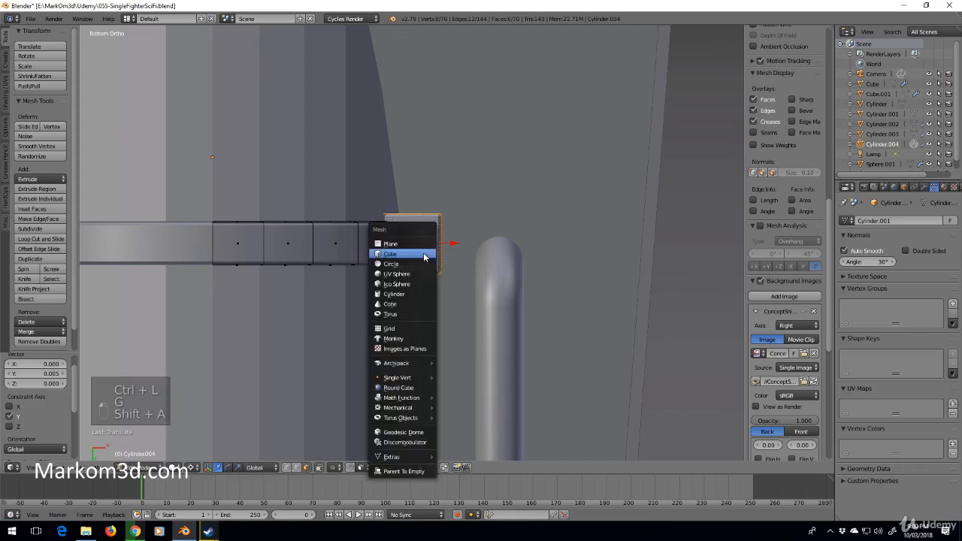
pyautogui.click(413, 302)
pyautogui.press('s')
pyautogui.press('s')
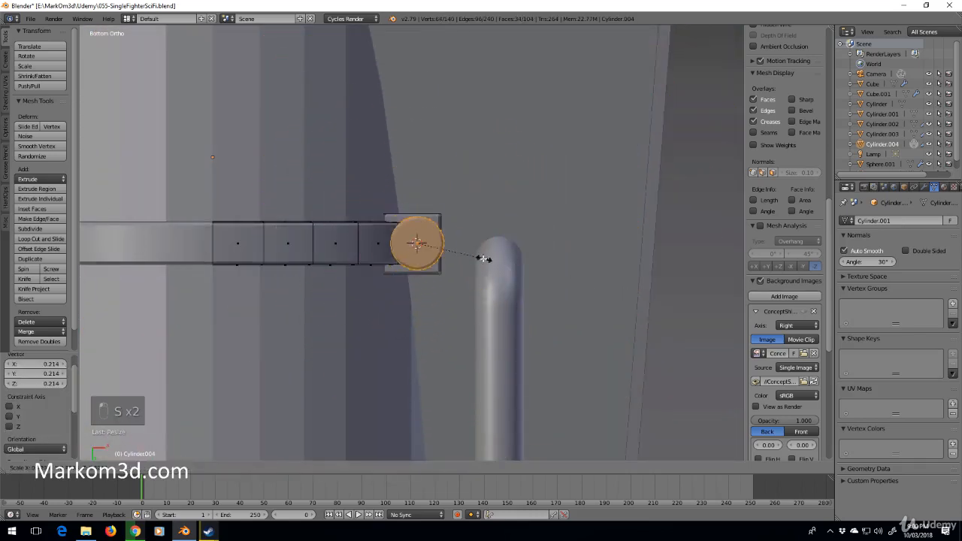
pyautogui.click(434, 249)
# Step: Move the small cylinder 0.020 along X onto the end block and scale it by 1.589
pyautogui.keyDown('shift'); pyautogui.moveTo(472, 237); pyautogui.dragTo(500, 269, button='middle'); pyautogui.keyUp('shift')
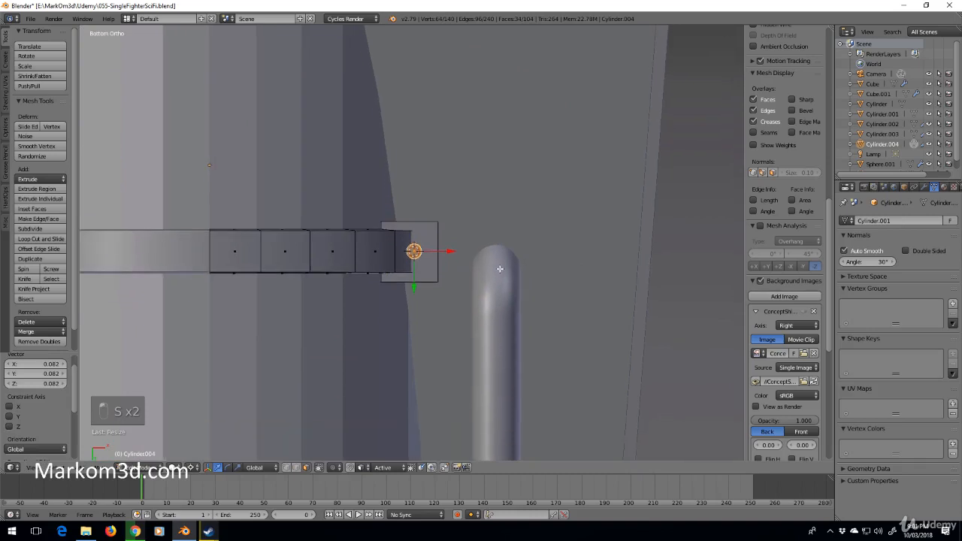
pyautogui.scroll(5, 500, 269)
pyautogui.press('g')
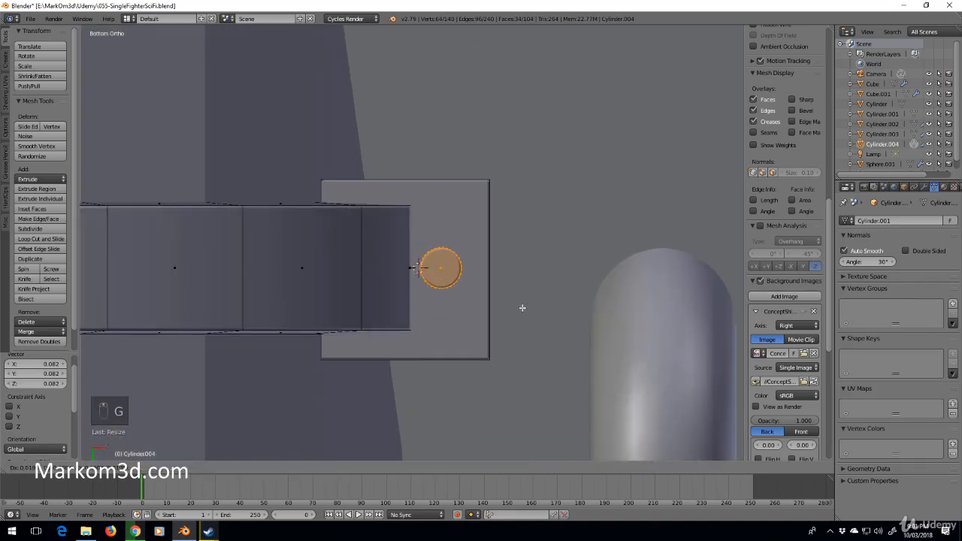
pyautogui.click(554, 316)
pyautogui.press('g')
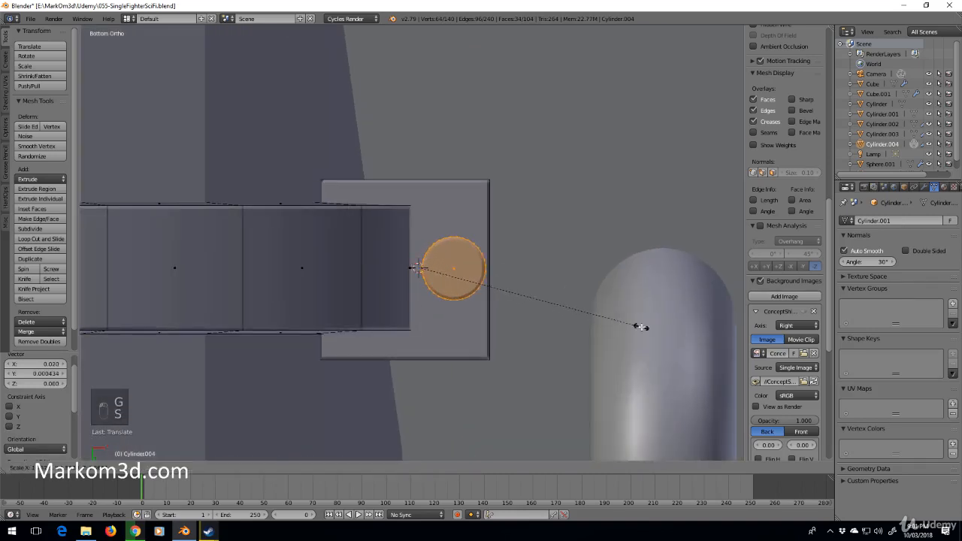
pyautogui.click(640, 327)
# Step: Center the pivot on the selected cylinder instead of the 3D cursor, shift it slightly in X and move it 0.011 along Z
pyautogui.click(191, 468)
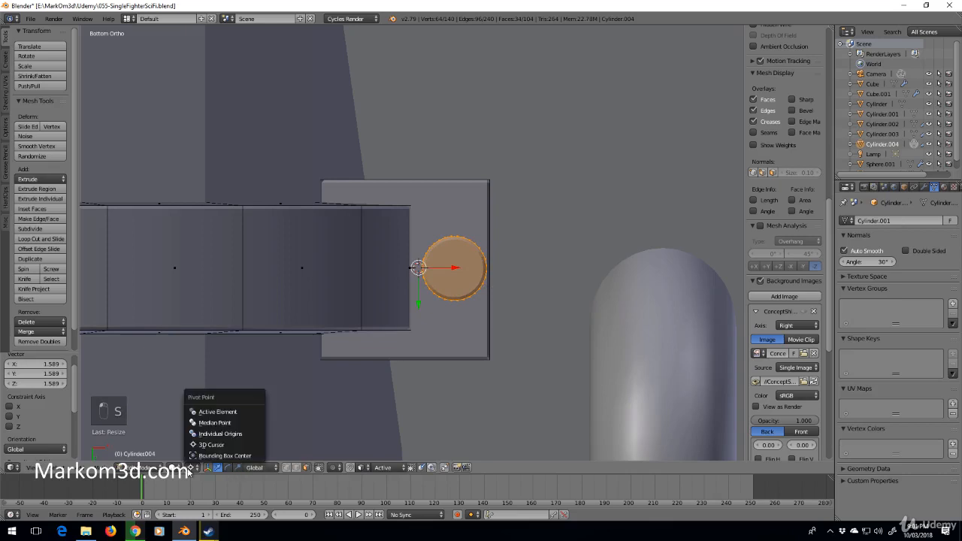
pyautogui.click(214, 434)
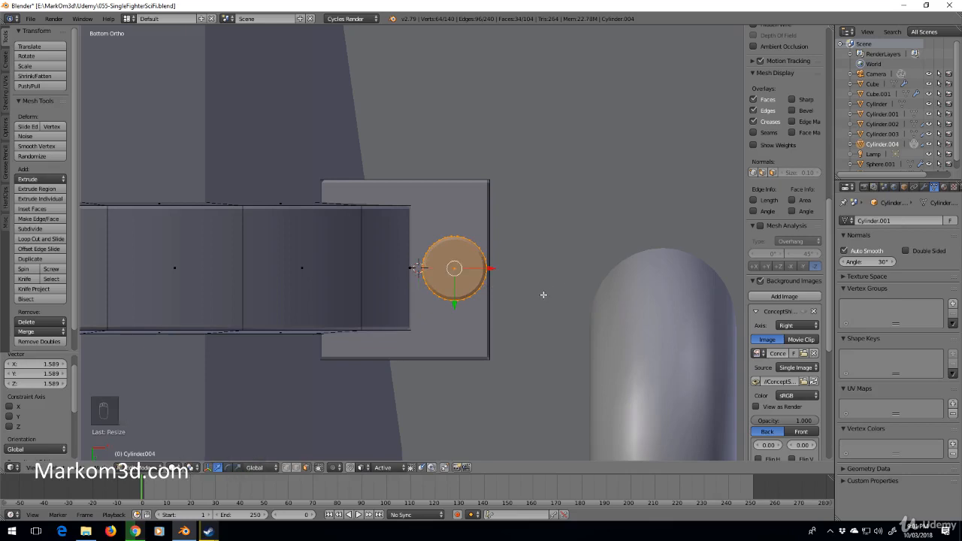
pyautogui.press('g')
pyautogui.click(535, 296)
pyautogui.press('KP_3')
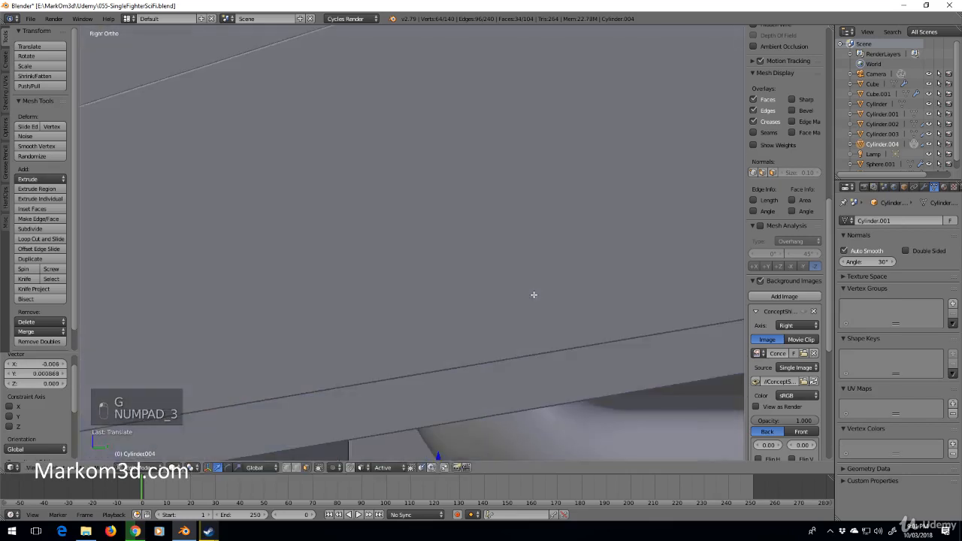
pyautogui.keyDown('shift'); pyautogui.moveTo(499, 357); pyautogui.dragTo(510, 161, button='middle'); pyautogui.keyUp('shift')
pyautogui.moveTo(454, 267); pyautogui.dragTo(456, 253)
pyautogui.moveTo(427, 367); pyautogui.dragTo(472, 259, button='middle')
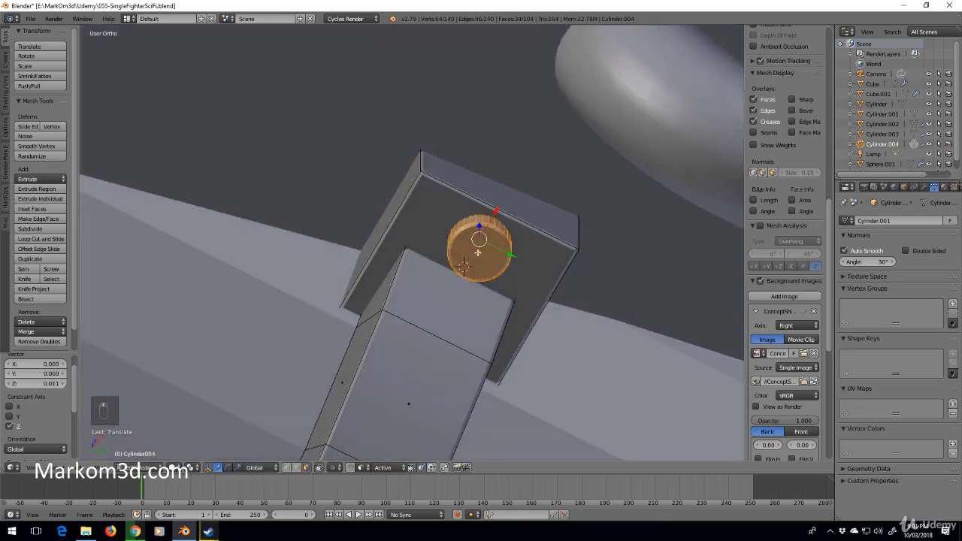
# Step: Inset the small cylinder's exposed end face by 0.0235 and move the inner face along Z
pyautogui.rightClick(478, 253)
pyautogui.press('i')
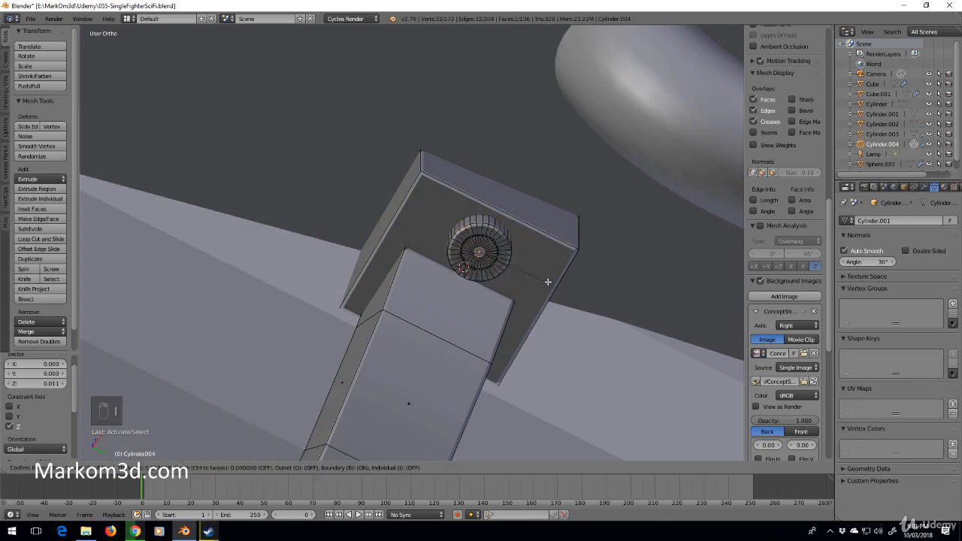
pyautogui.click(551, 285)
pyautogui.keyDown('shift'); pyautogui.moveTo(550, 284); pyautogui.dragTo(473, 264, button='middle'); pyautogui.keyUp('shift')
pyautogui.scroll(5, 473, 264)
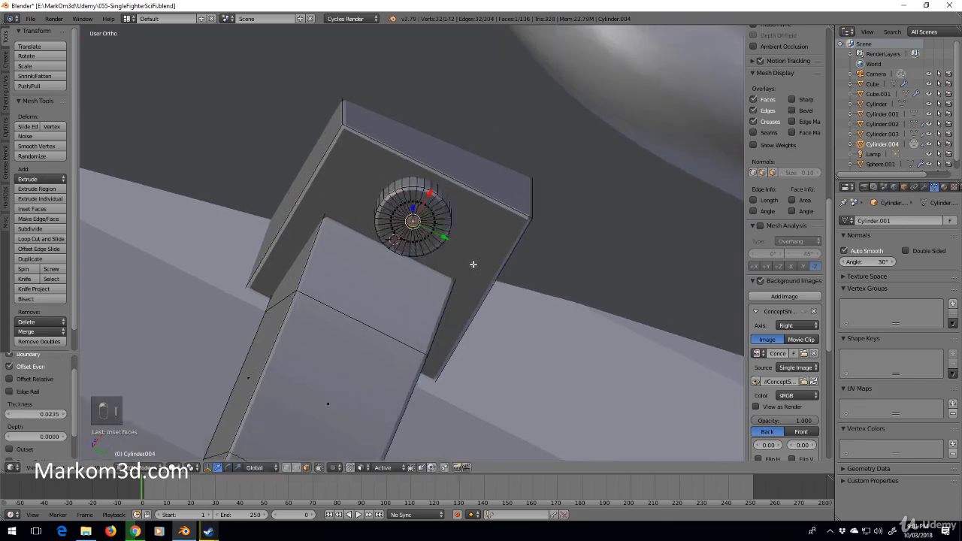
pyautogui.moveTo(460, 190); pyautogui.dragTo(433, 222, button='middle')
pyautogui.moveTo(396, 202); pyautogui.dragTo(393, 224)
# Step: Leave mesh editing and examine the block's cylinder detail and the whole ring against the engine in solid shading
pyautogui.press('z')
pyautogui.press('z')
pyautogui.press('z')
pyautogui.press('Tab')
pyautogui.scroll(-10, 496, 295)
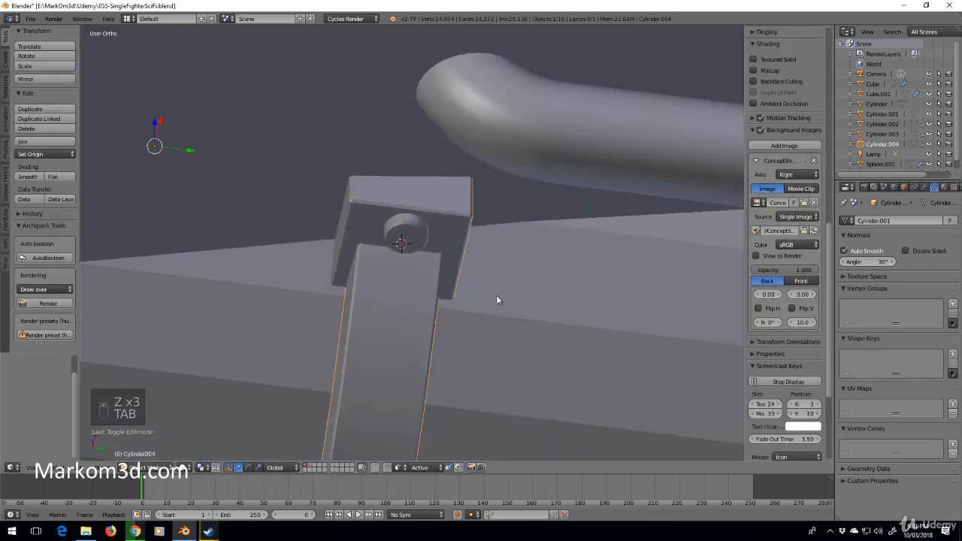
pyautogui.moveTo(496, 294); pyautogui.dragTo(458, 382, button='middle')
pyautogui.moveTo(458, 381); pyautogui.dragTo(524, 334, button='middle')
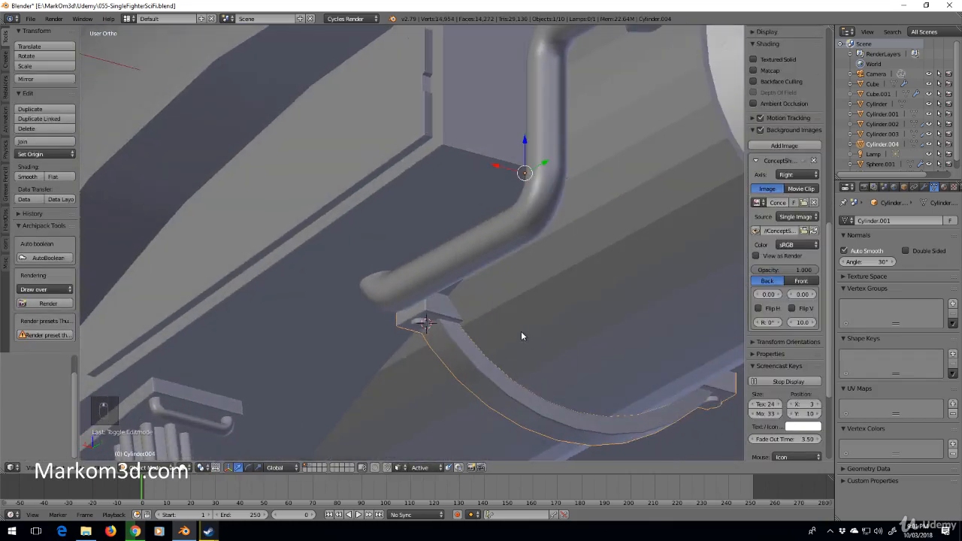
pyautogui.scroll(-5, 533, 336)
pyautogui.moveTo(454, 320); pyautogui.dragTo(486, 310, button='middle')
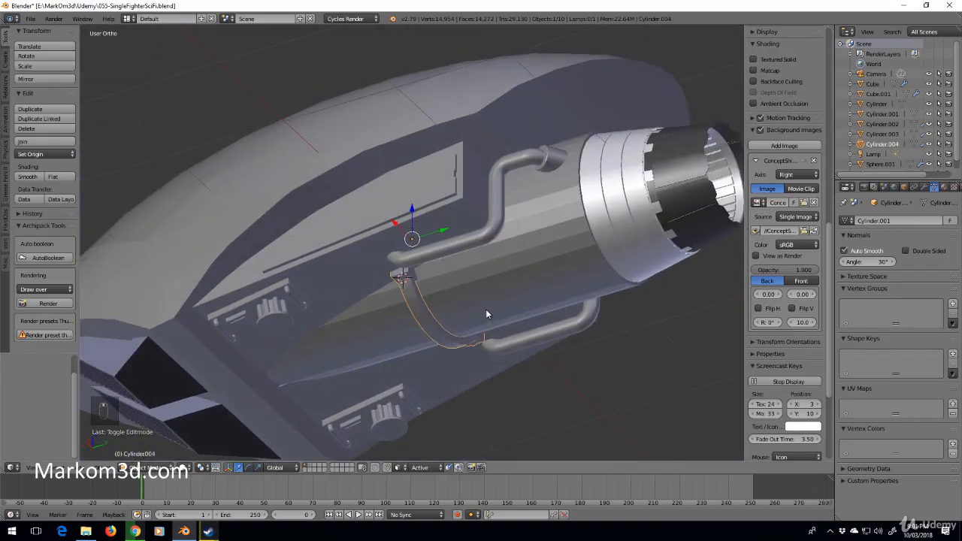